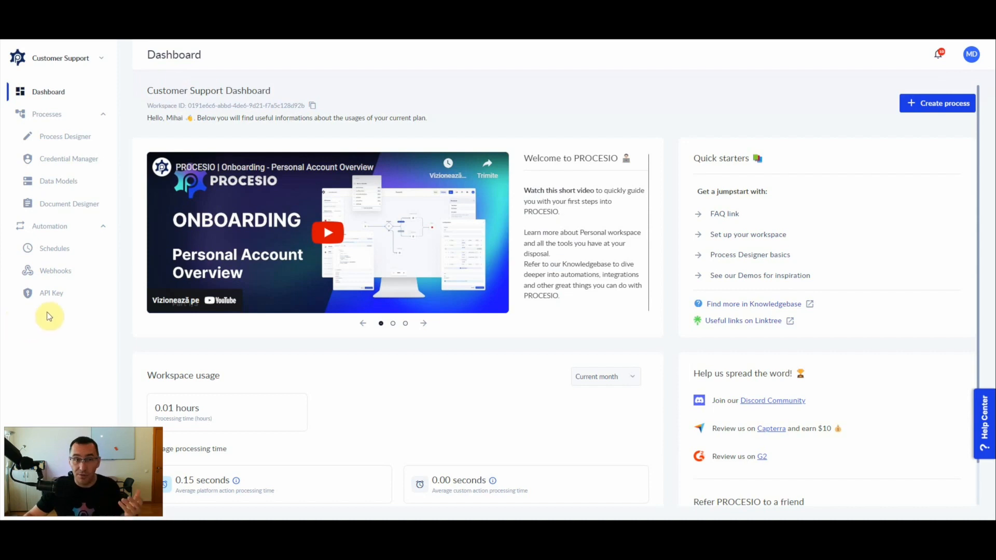
# Start a new data model from JSON with the display name 'person'.
pyautogui.click(67, 188)
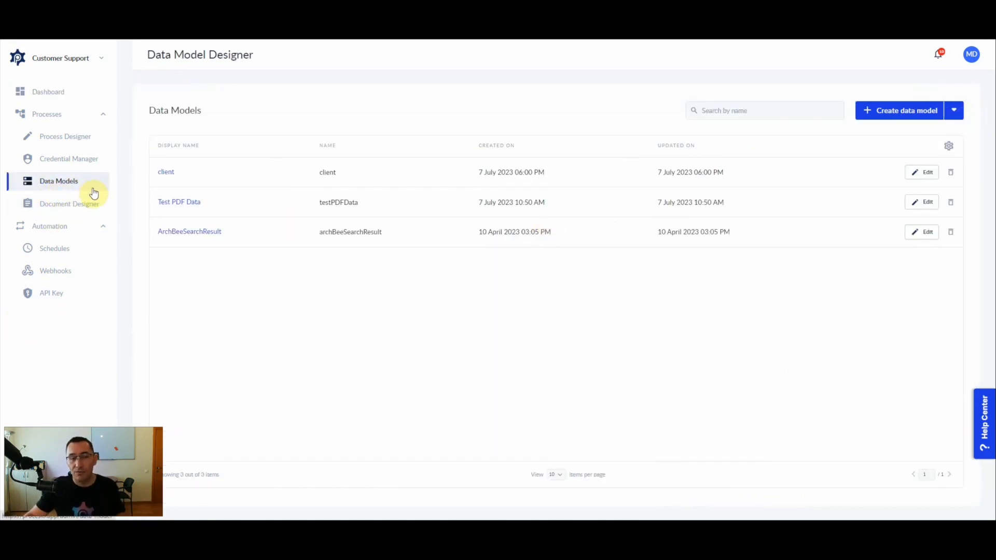
pyautogui.click(954, 110)
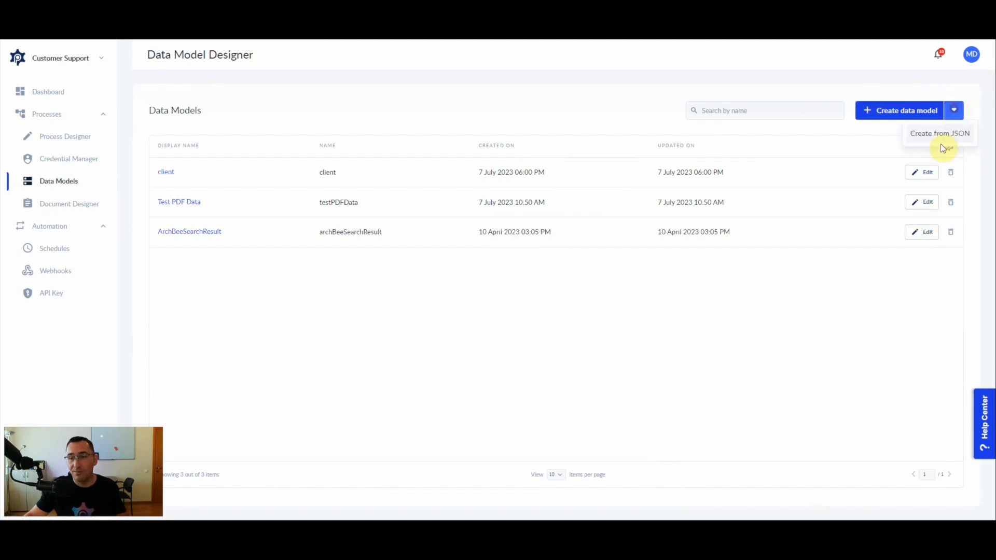
pyautogui.click(929, 139)
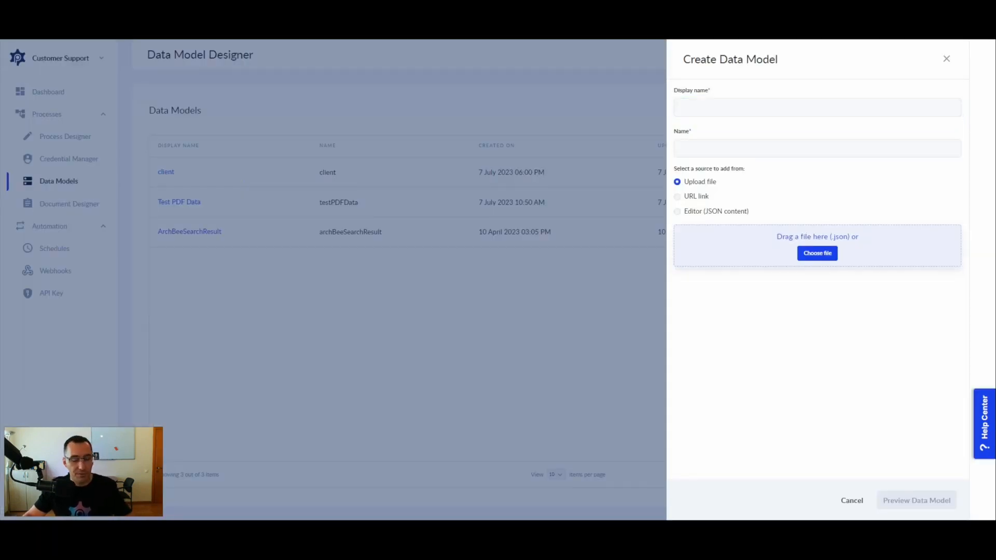
pyautogui.click(698, 107)
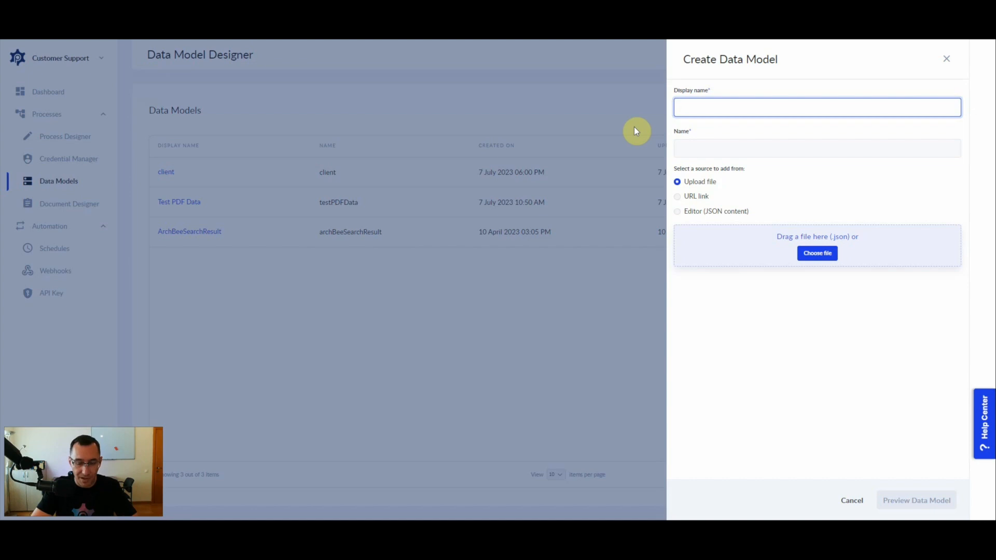
pyautogui.write('person')
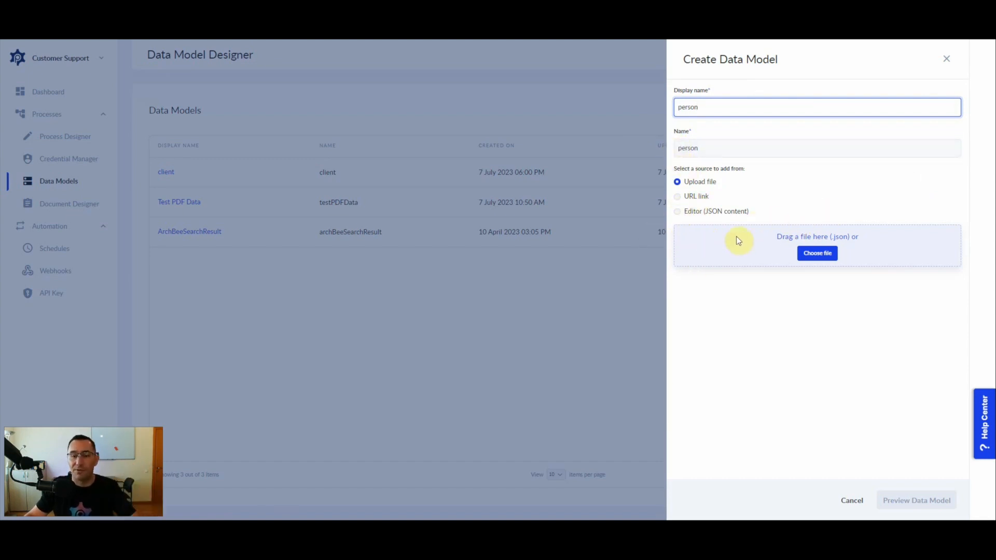
# Paste the JSON with string fields firstName and lastName, preview it, and create the person model.
pyautogui.click(711, 211)
pyautogui.click(778, 279)
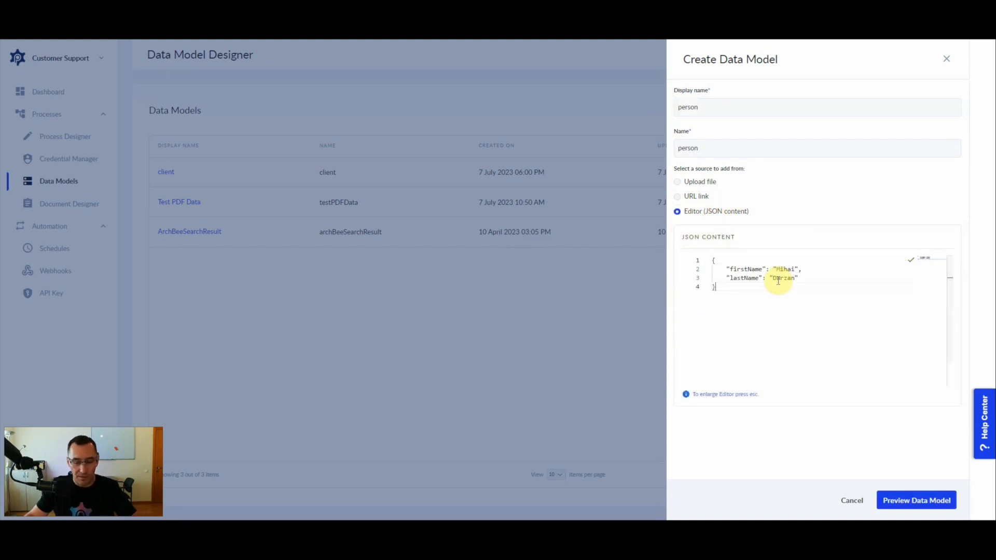
pyautogui.click(716, 288)
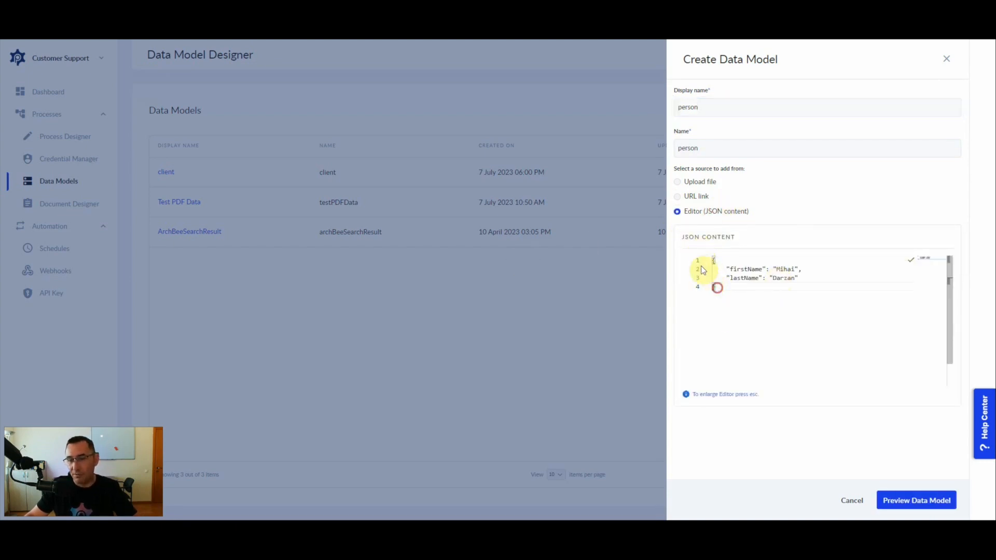
pyautogui.moveTo(701, 270); pyautogui.dragTo(701, 258)
pyautogui.doubleClick(740, 267)
pyautogui.doubleClick(744, 277)
pyautogui.click(917, 500)
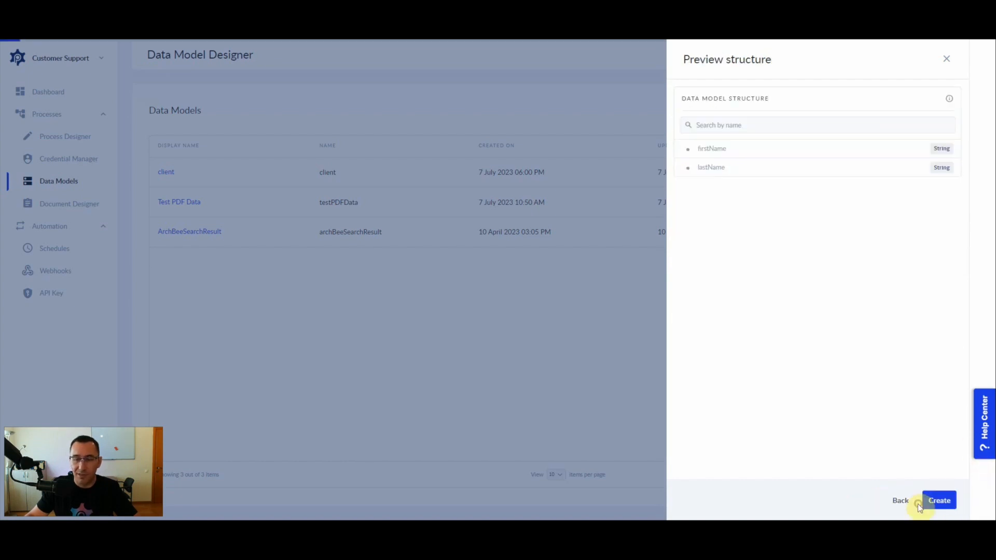
pyautogui.click(938, 500)
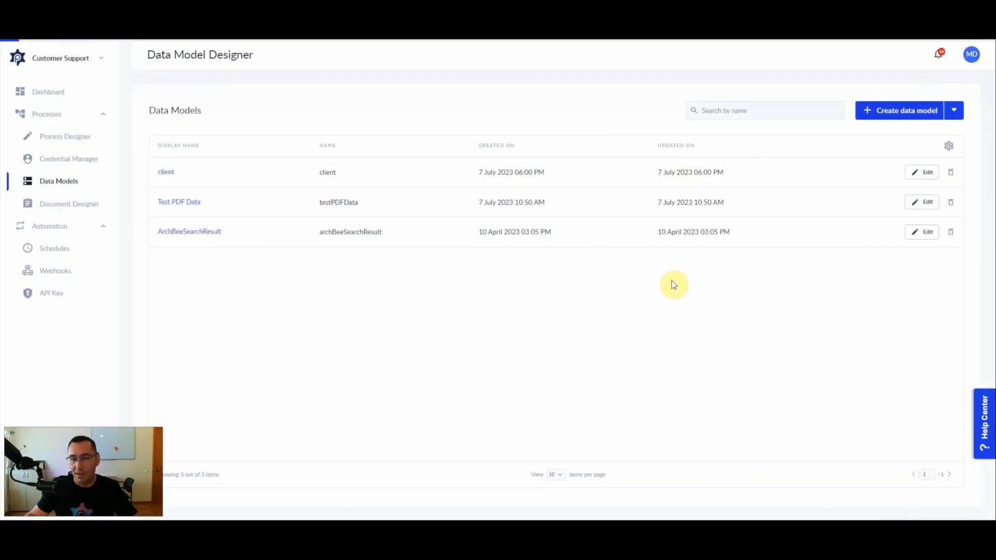
# Dismiss the confirmation without adding attributes and return to the data models list.
pyautogui.click(973, 102)
pyautogui.click(957, 112)
pyautogui.click(947, 59)
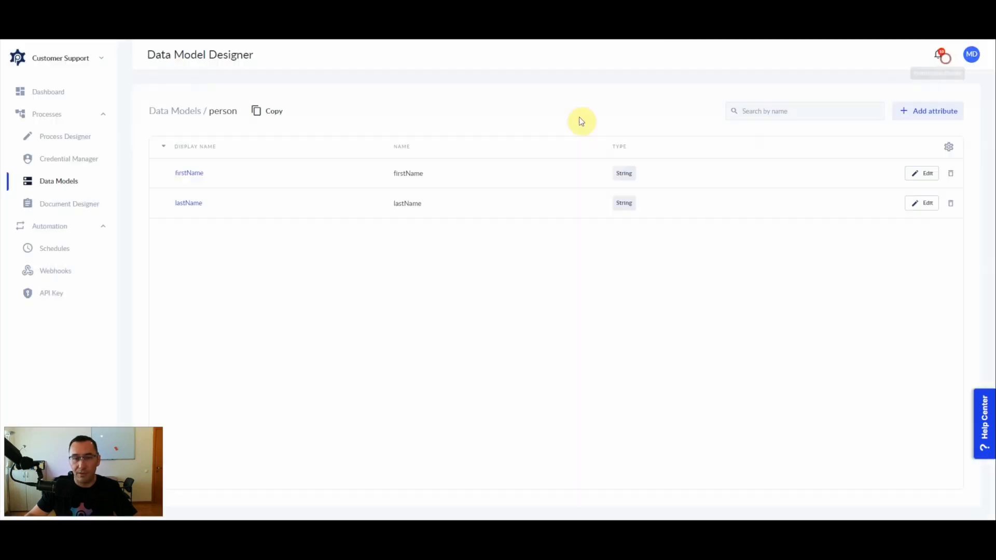
pyautogui.click(177, 110)
pyautogui.click(953, 110)
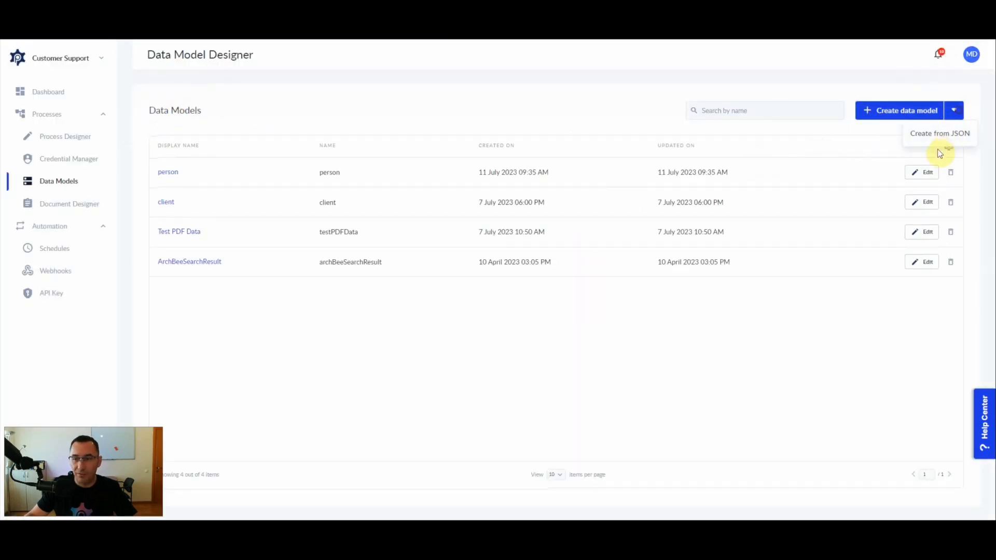
# Create the 'book' model from pasted JSON with title and author (String) and readYear (Integer).
pyautogui.click(931, 134)
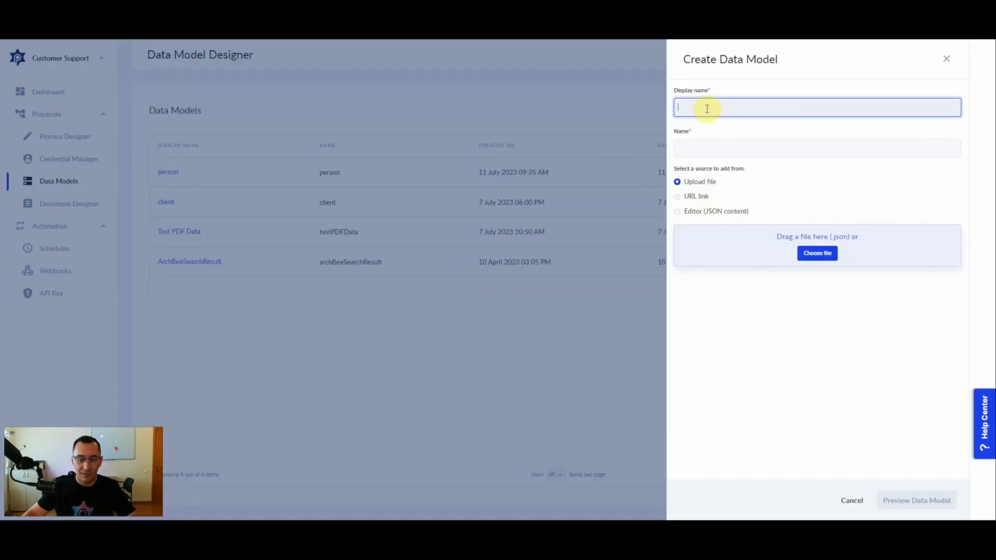
pyautogui.write('book')
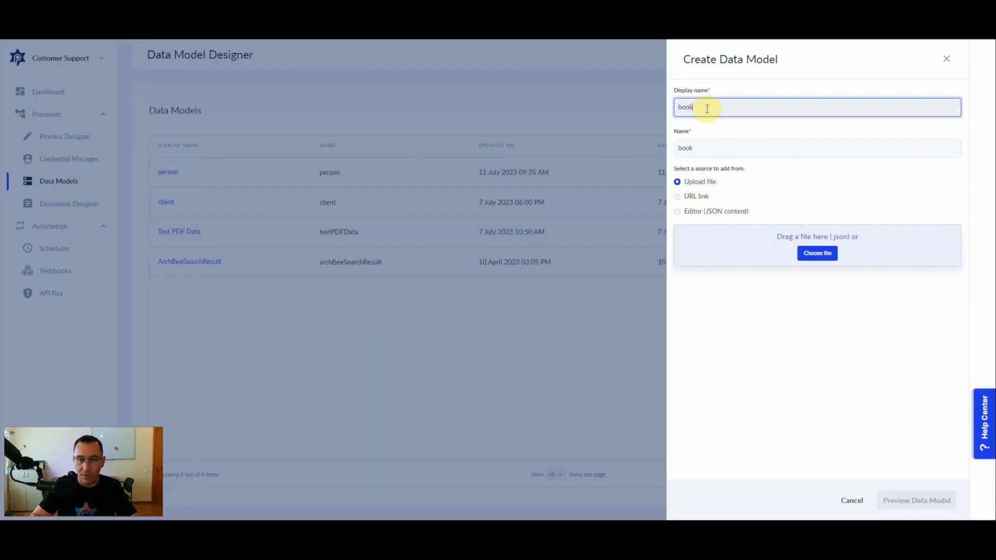
pyautogui.click(688, 213)
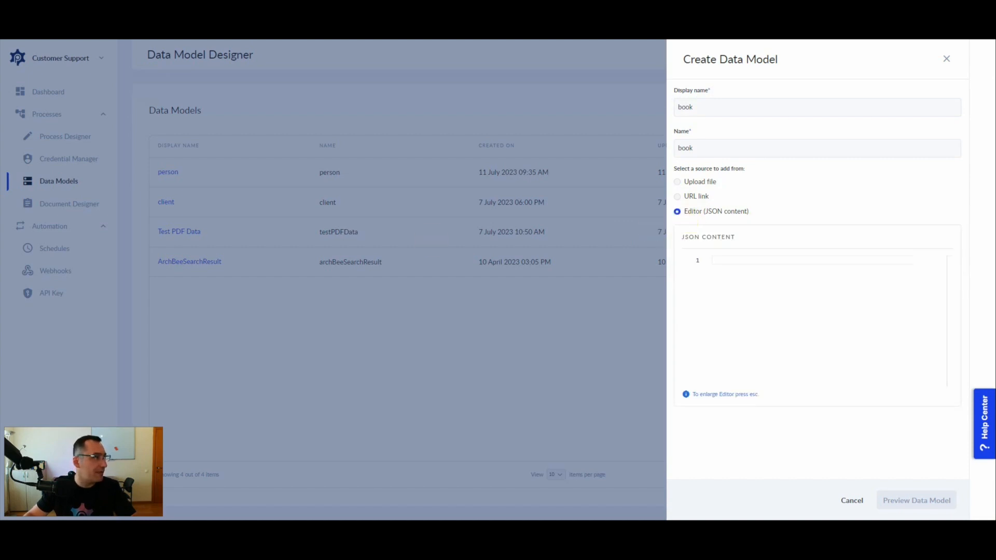
pyautogui.click(724, 289)
pyautogui.write('{ "title": "Intelligent Automation", "readYear": 2021, "author": "Ian Barkin" }')
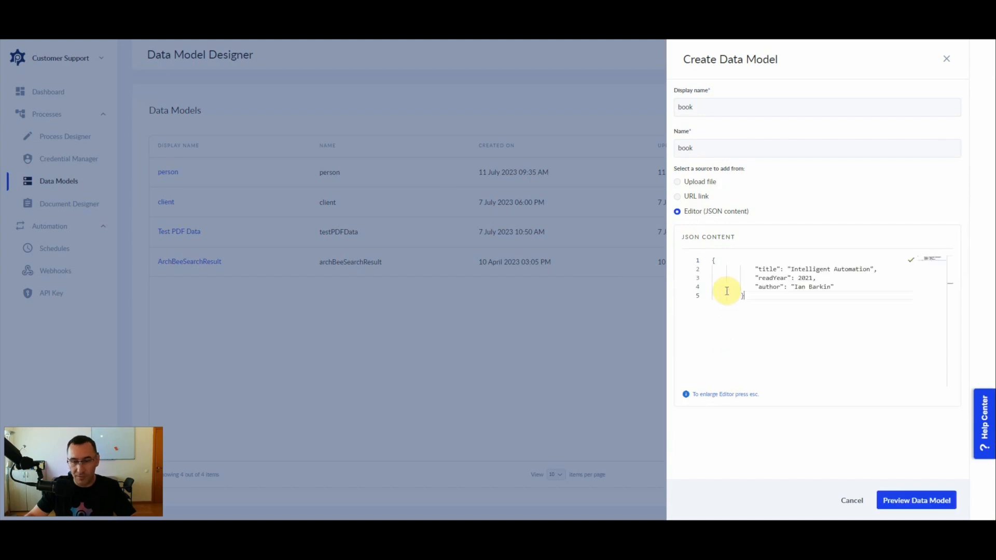
pyautogui.doubleClick(764, 270)
pyautogui.doubleClick(770, 278)
pyautogui.doubleClick(767, 287)
pyautogui.click(911, 503)
pyautogui.click(940, 501)
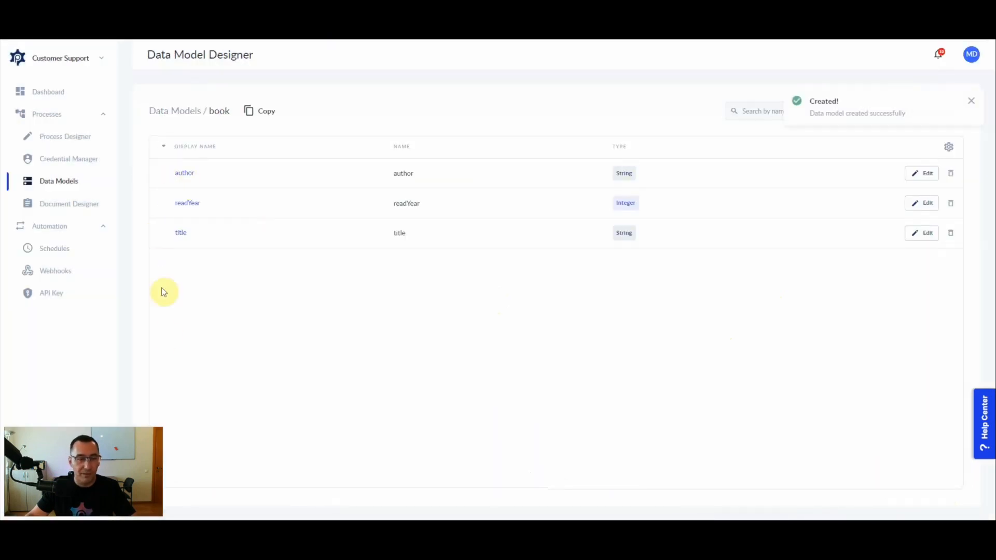
# Create a blank document template and retitle it 'Books read congratulations'.
pyautogui.click(58, 208)
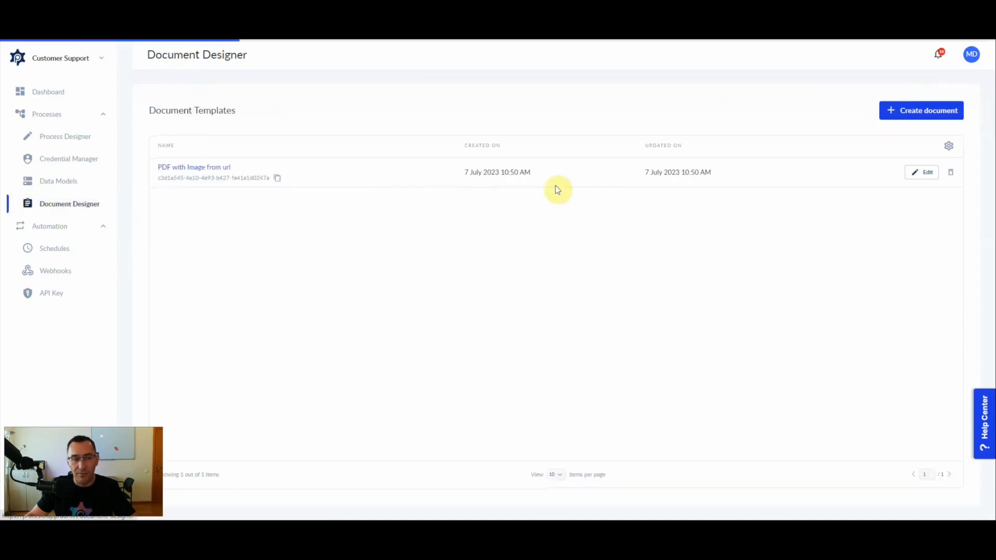
pyautogui.click(898, 111)
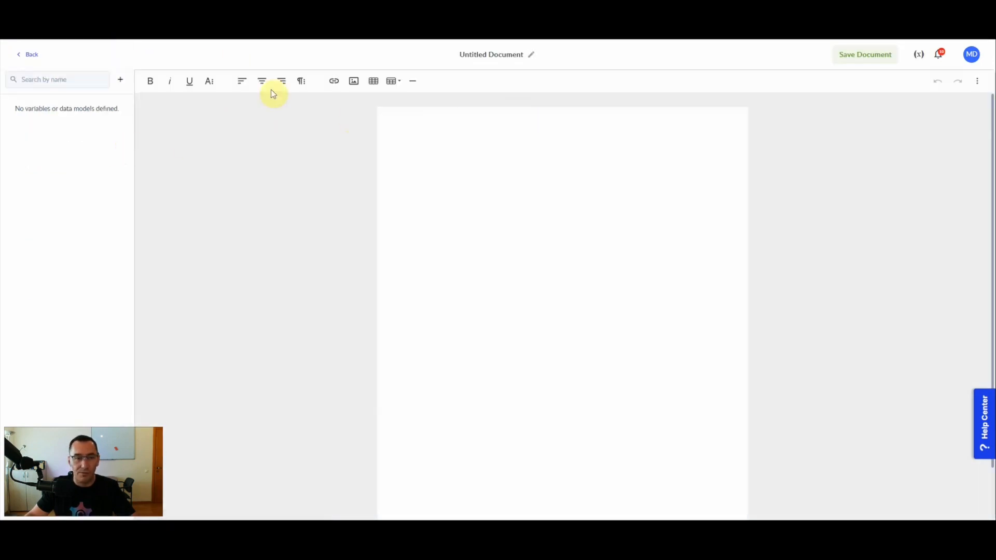
pyautogui.click(492, 56)
pyautogui.hotkey('ctrl', 'a')
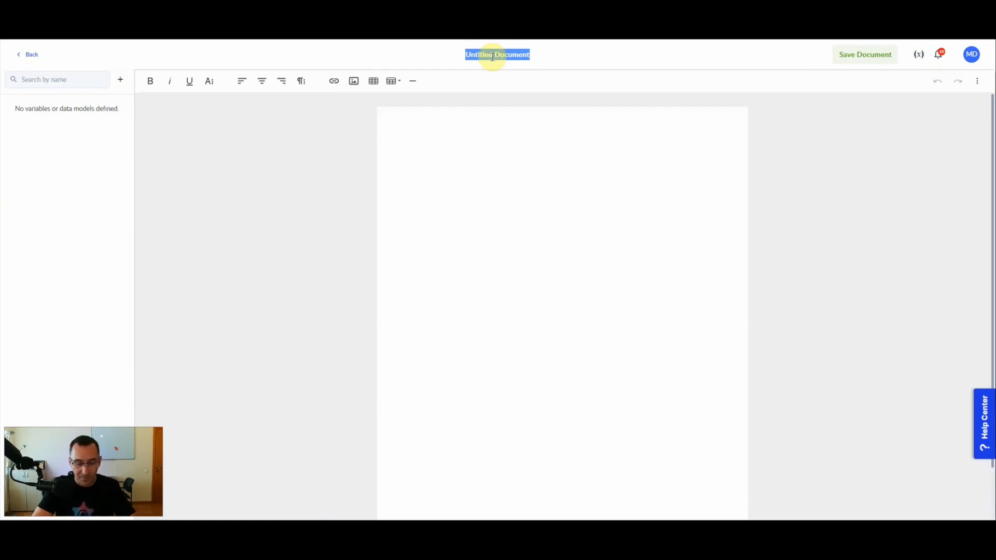
pyautogui.write('Bo')
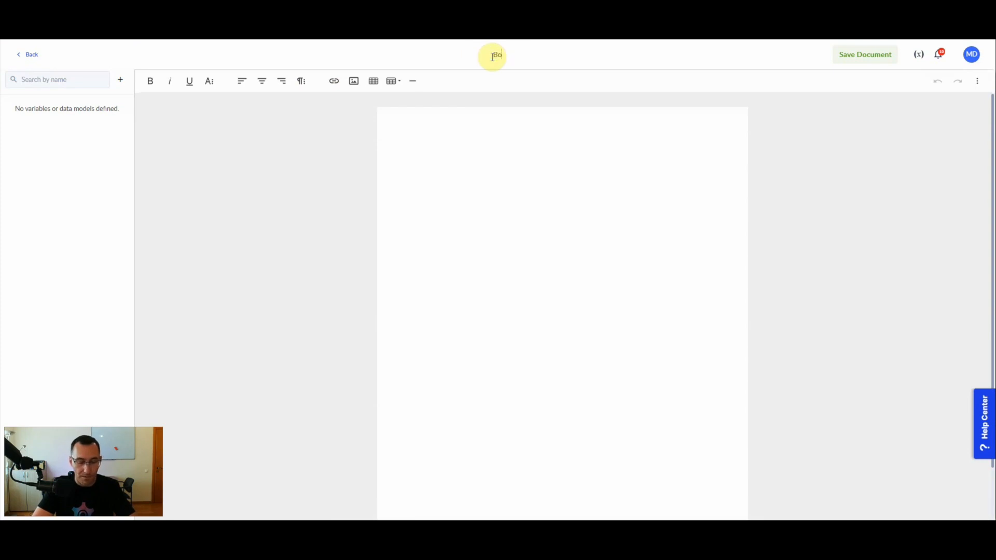
pyautogui.write('oks read co')
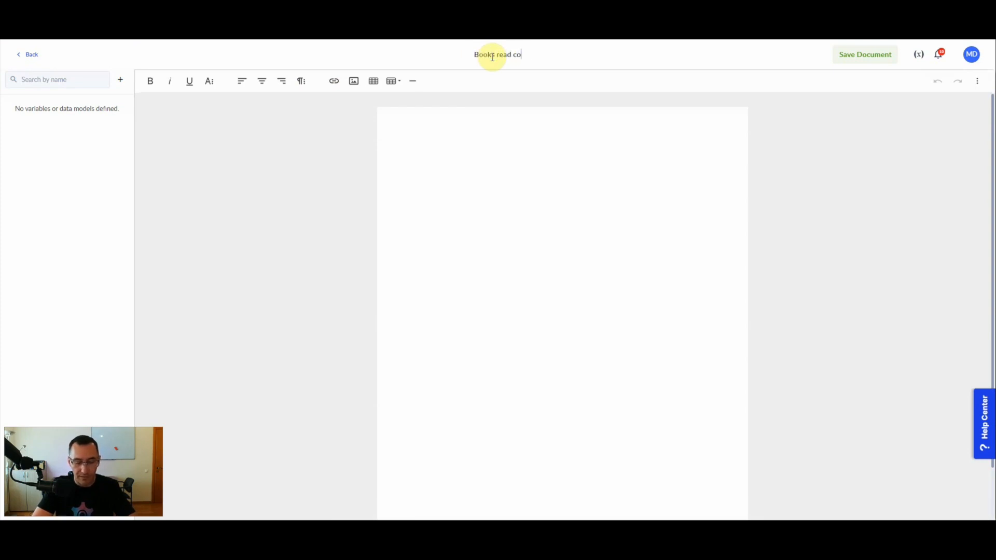
pyautogui.write('ngratulat')
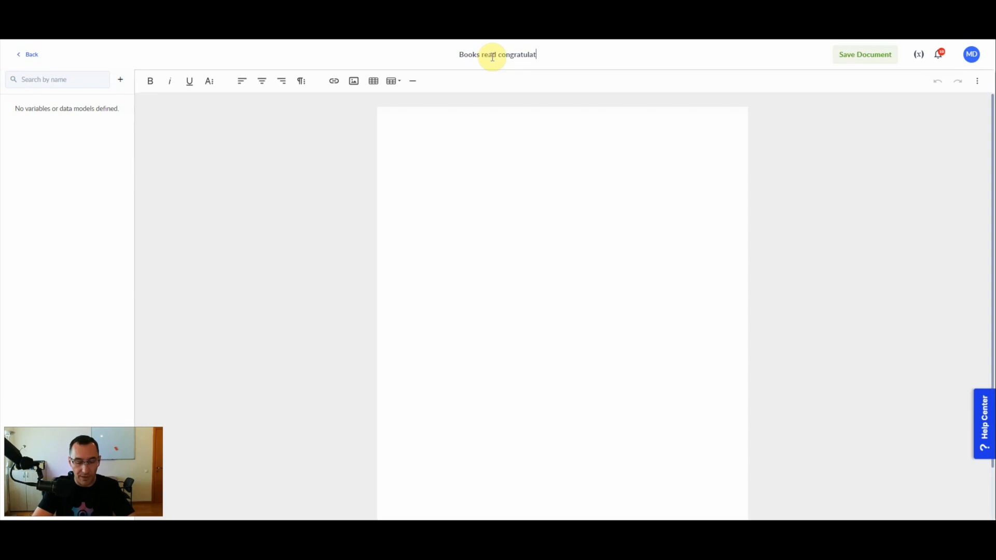
pyautogui.write('ions')
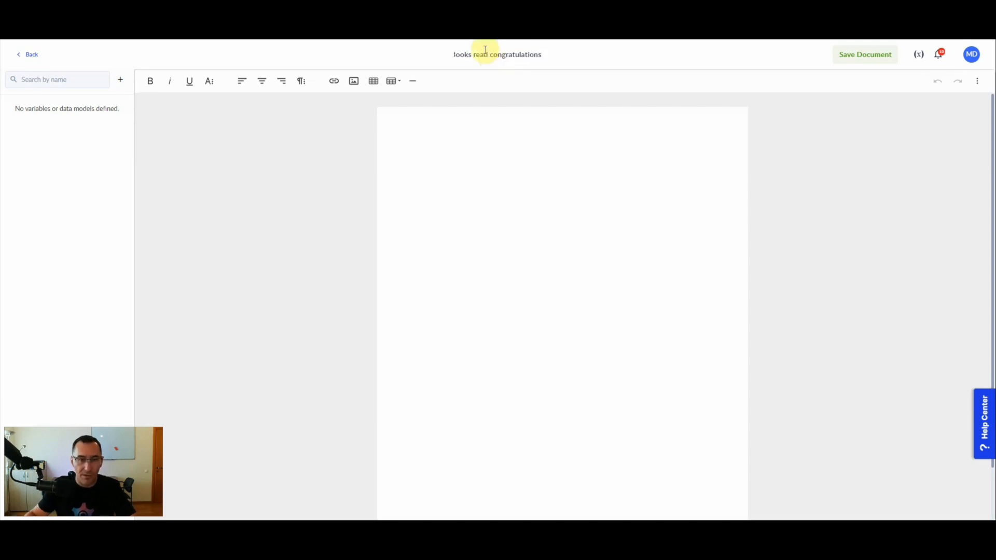
pyautogui.click(534, 146)
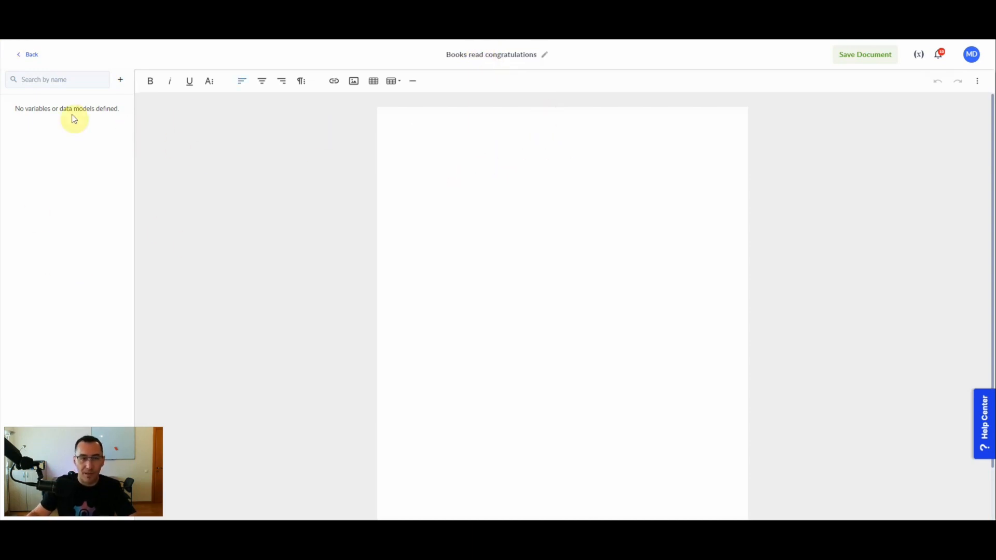
pyautogui.click(120, 79)
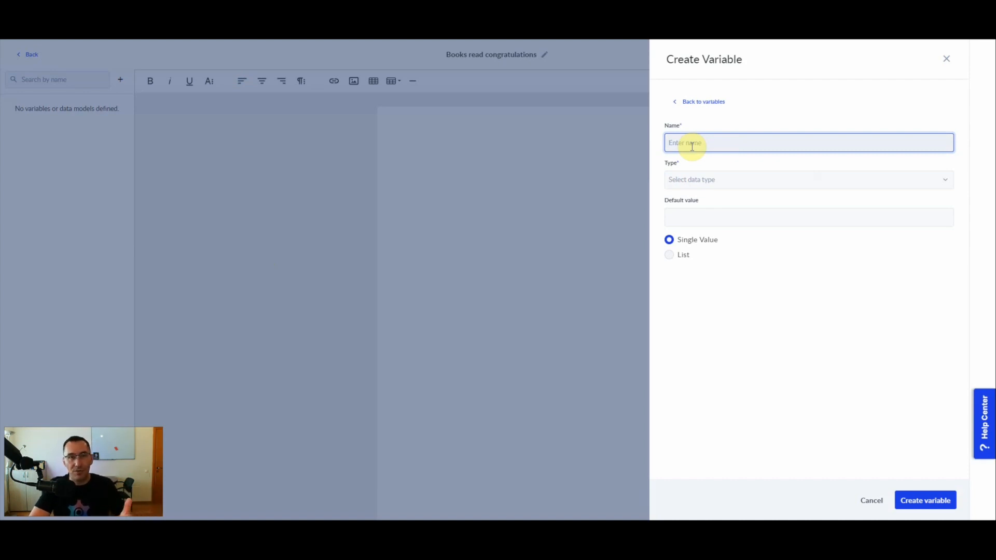
# Create a template variable 'person' of type person.
pyautogui.write('person')
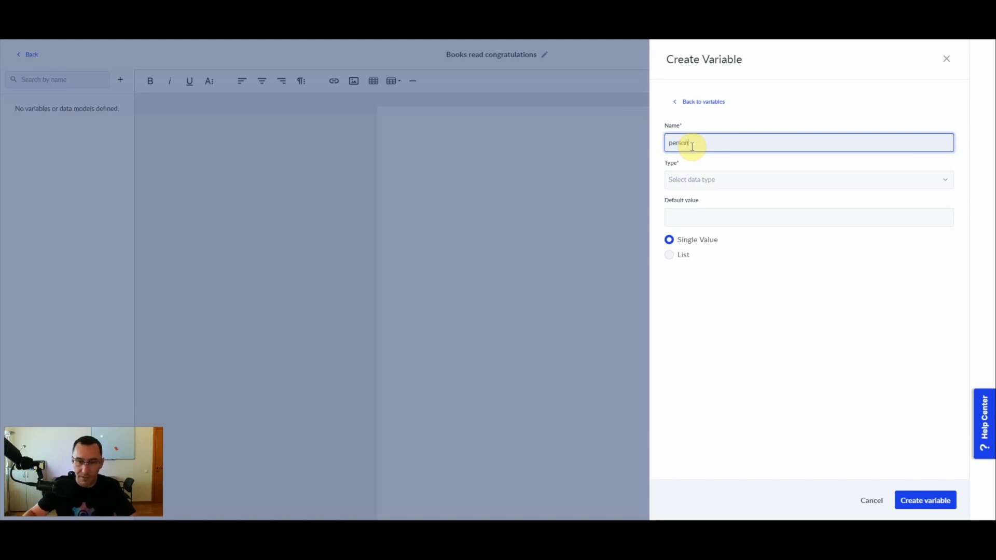
pyautogui.click(698, 182)
pyautogui.write('person')
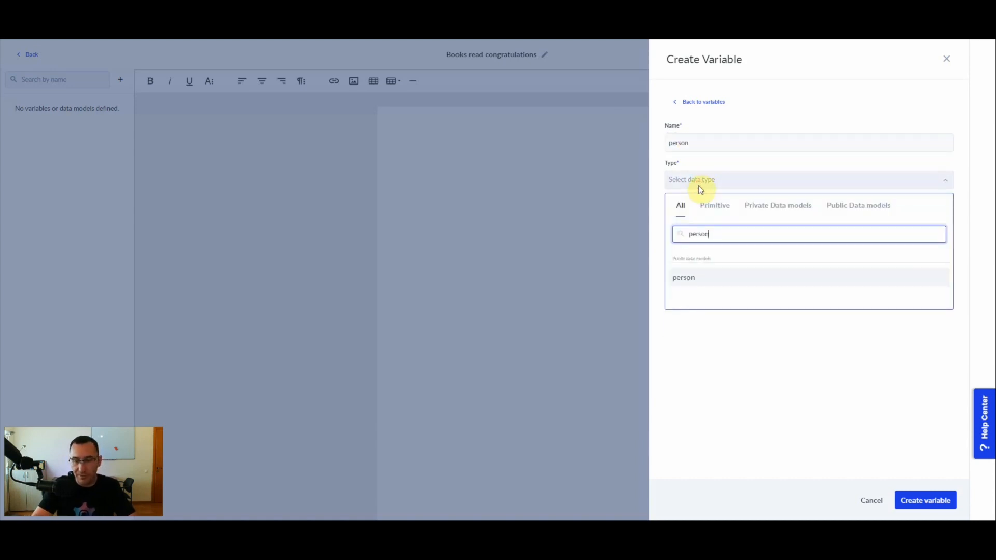
pyautogui.click(695, 281)
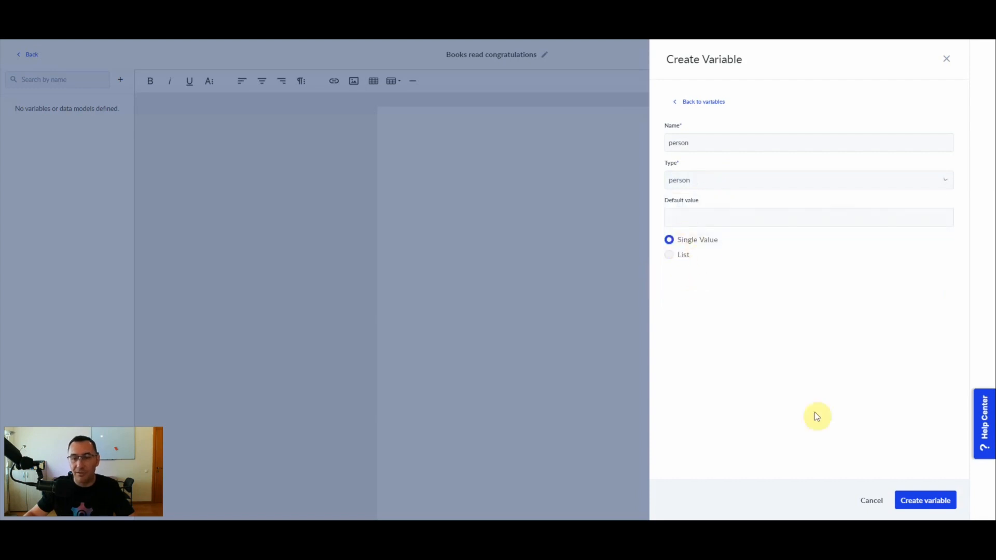
pyautogui.click(913, 499)
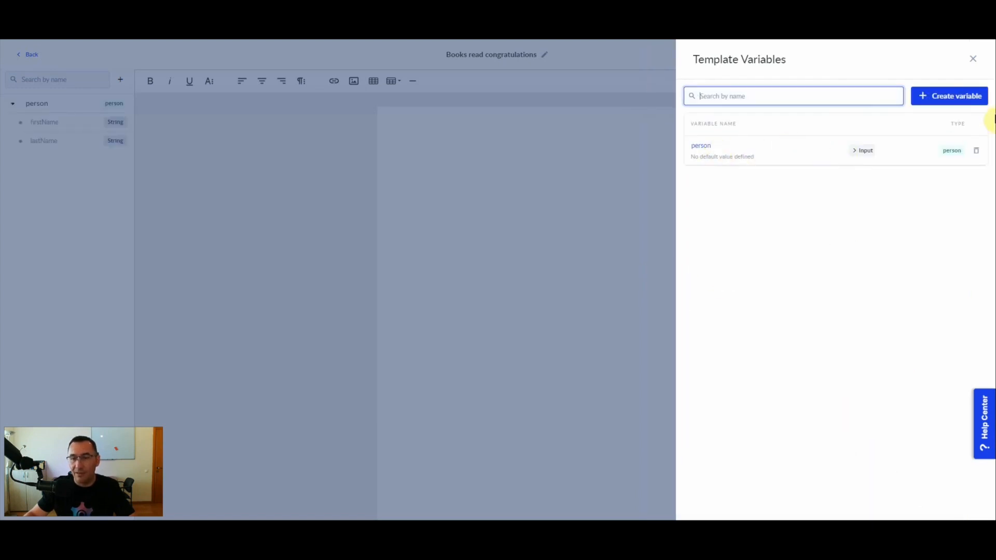
# Add a 'books' variable holding a List of book, then close the variables panel.
pyautogui.click(958, 98)
pyautogui.click(729, 143)
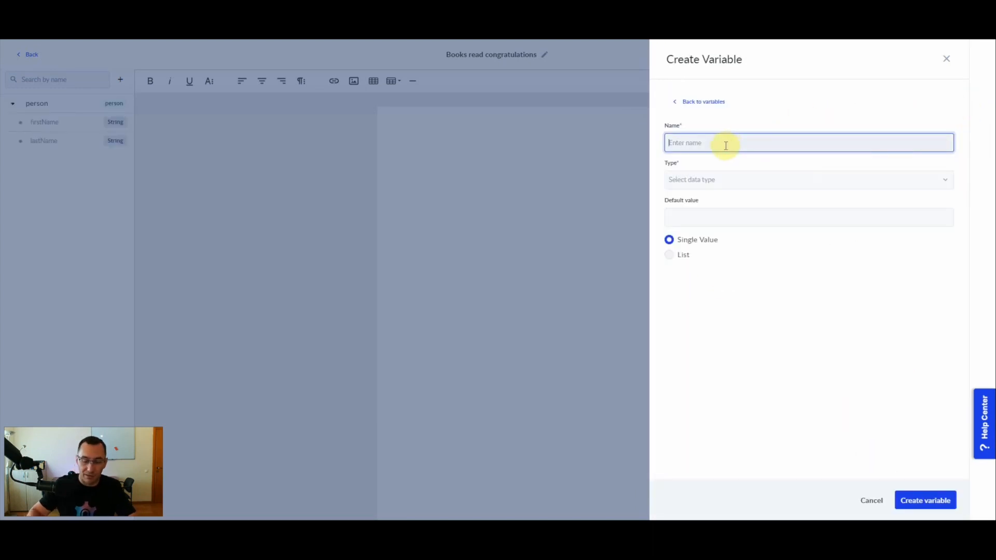
pyautogui.write('books')
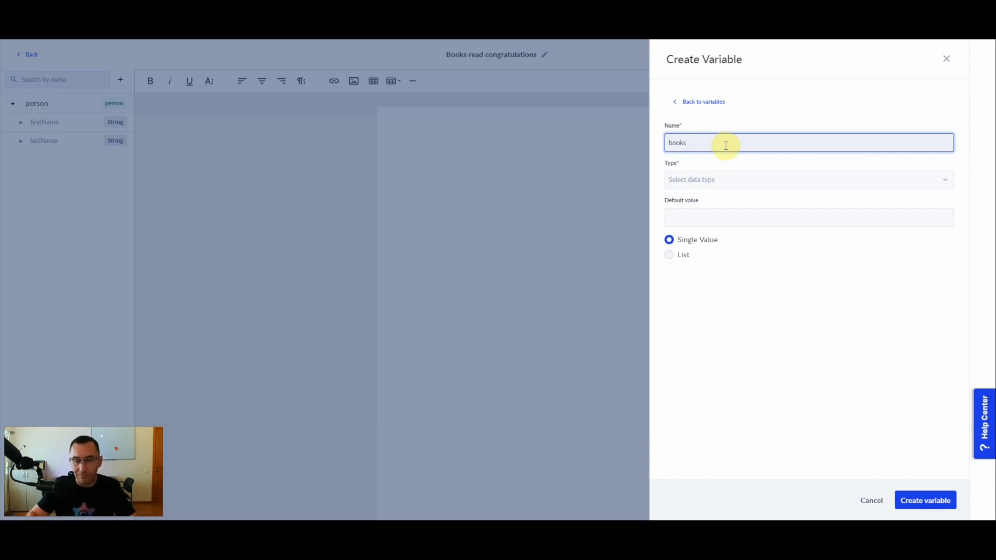
pyautogui.press('Tab')
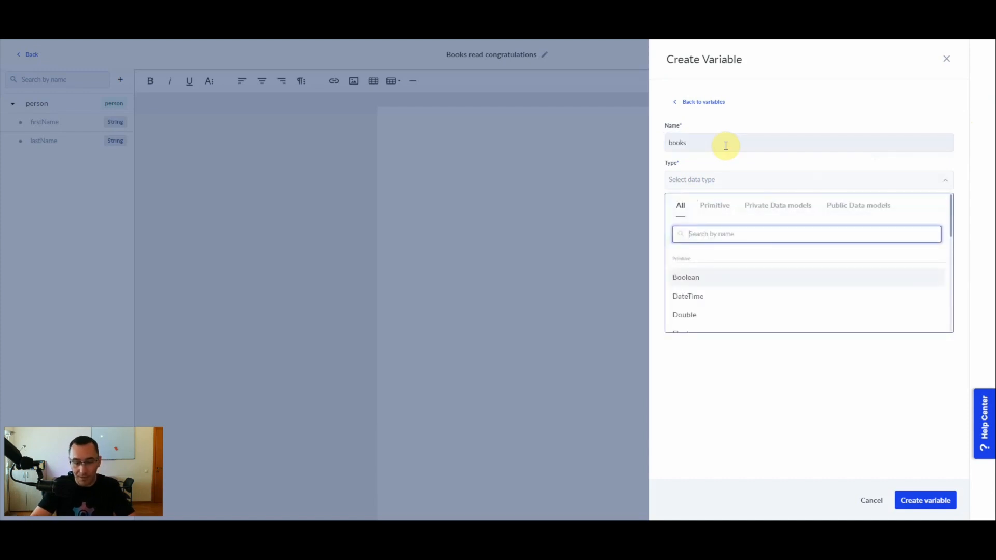
pyautogui.write('book')
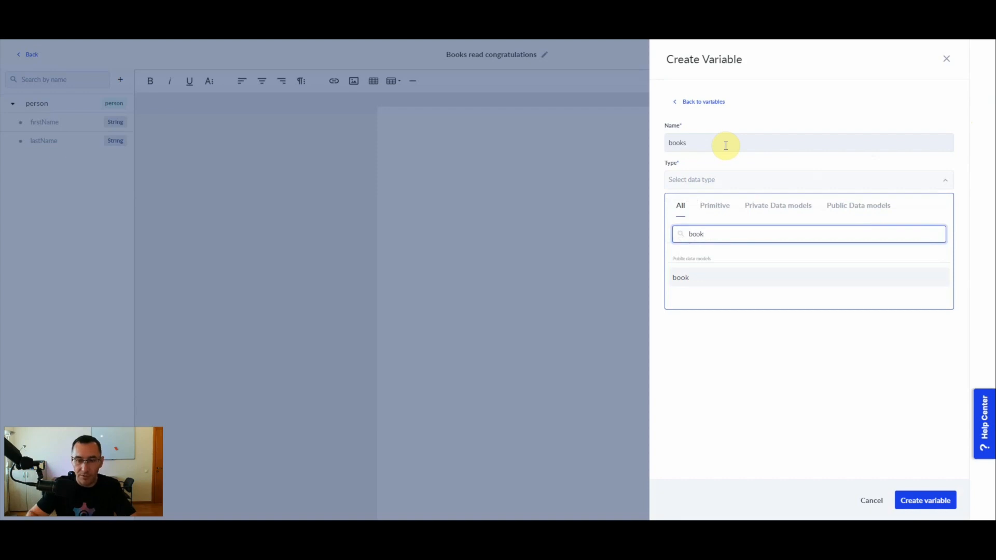
pyautogui.click(719, 280)
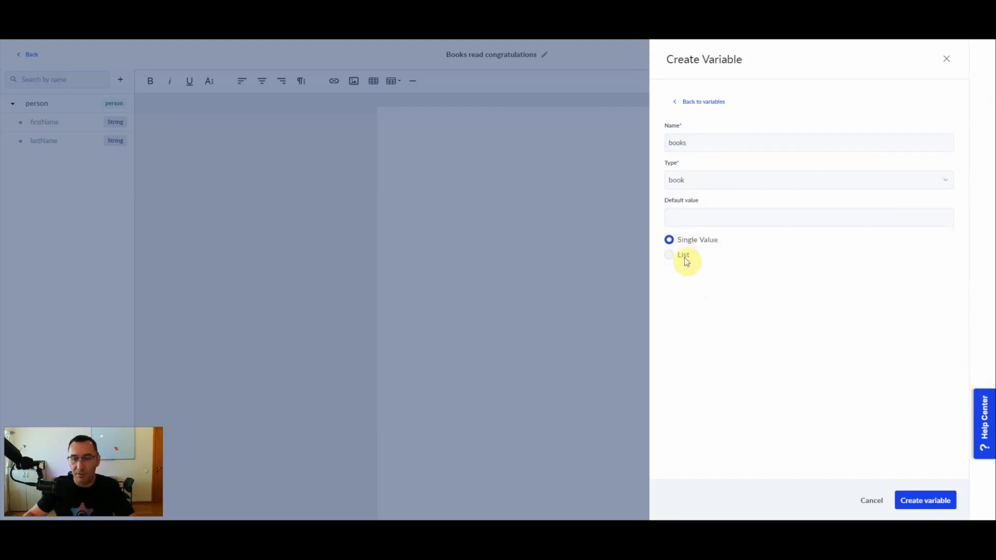
pyautogui.click(669, 254)
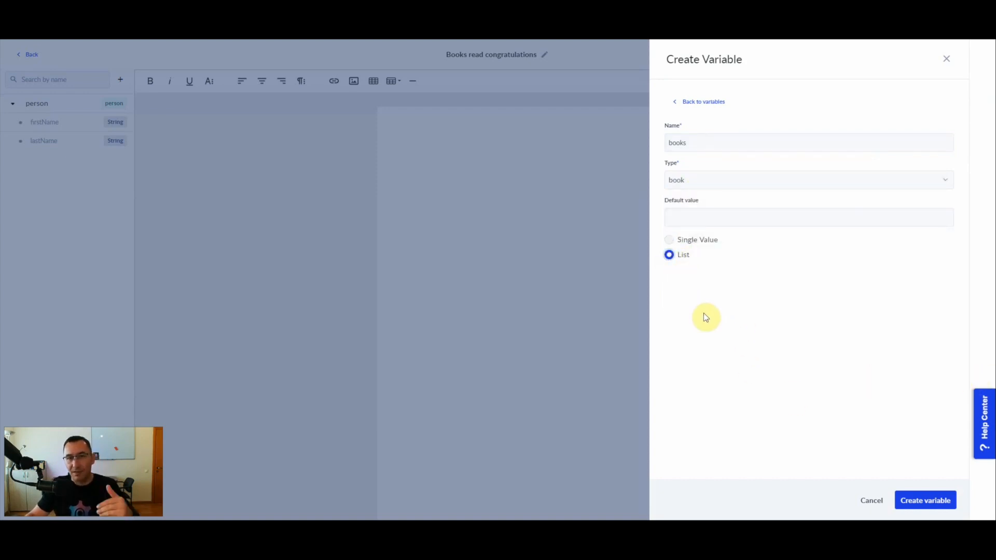
pyautogui.click(926, 501)
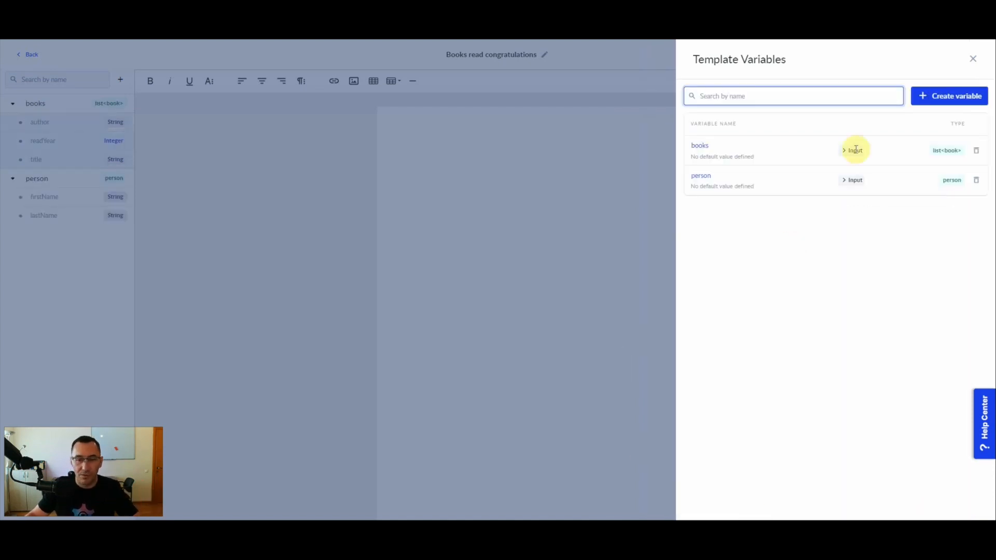
pyautogui.click(972, 60)
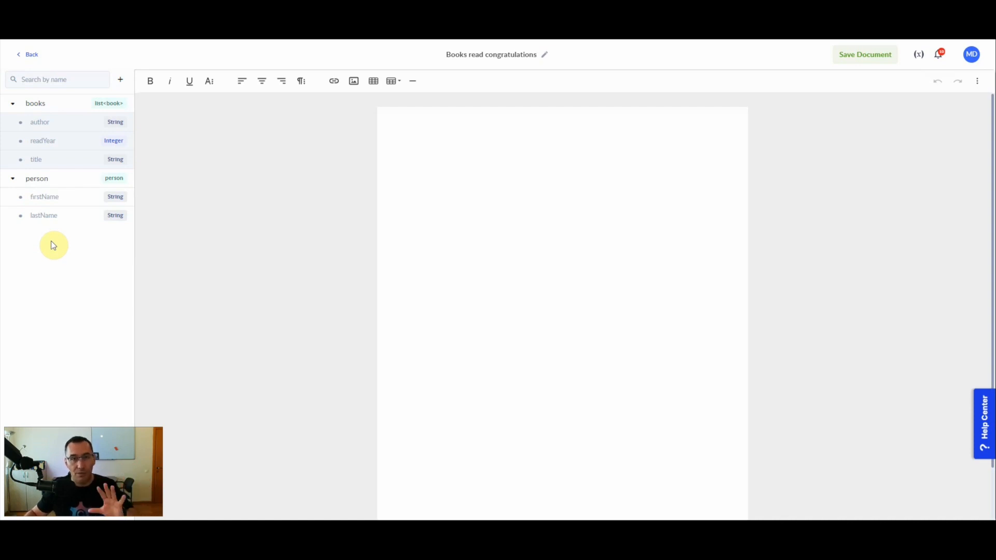
# Write the greeting 'Dear' followed by person.firstName, person.lastName and a comma.
pyautogui.click(464, 163)
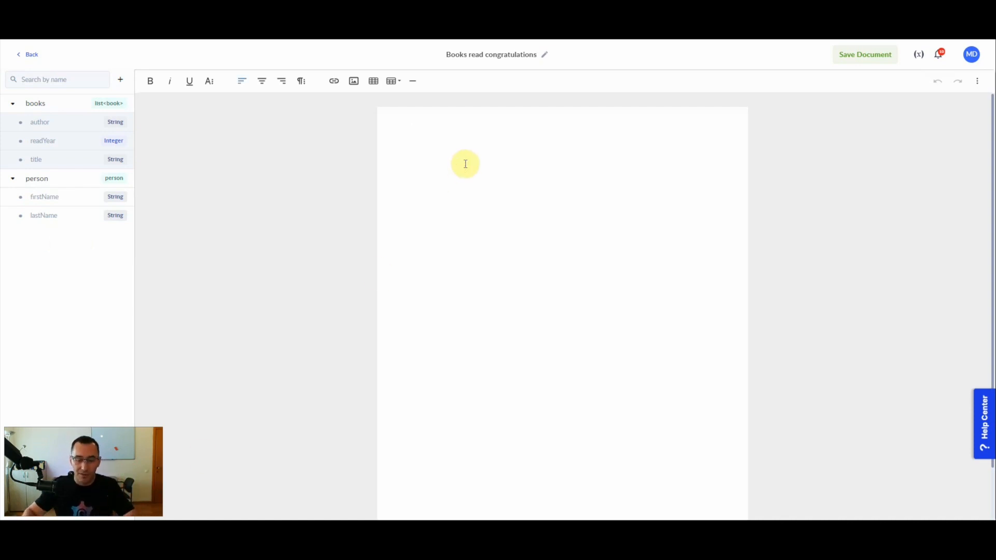
pyautogui.write('Dear')
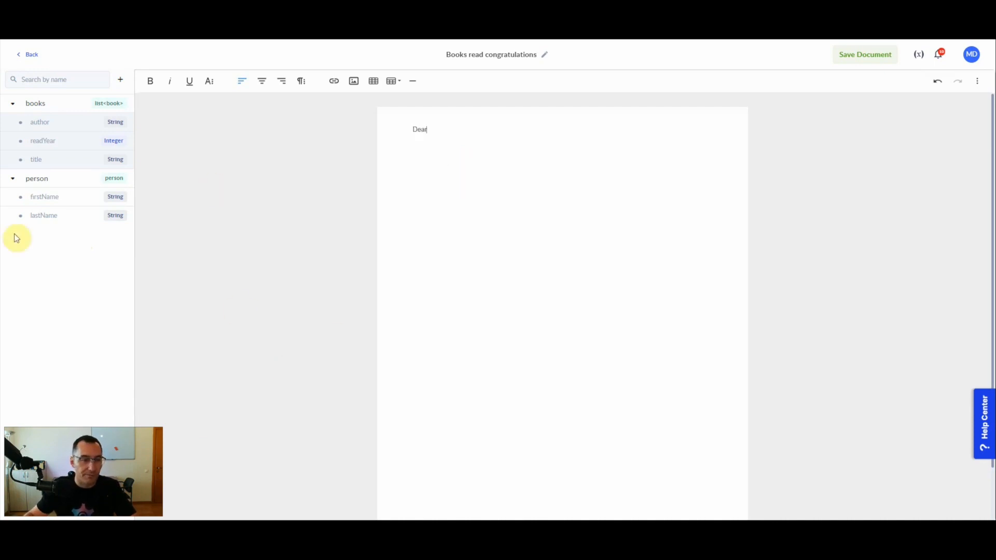
pyautogui.click(38, 200)
pyautogui.click(44, 217)
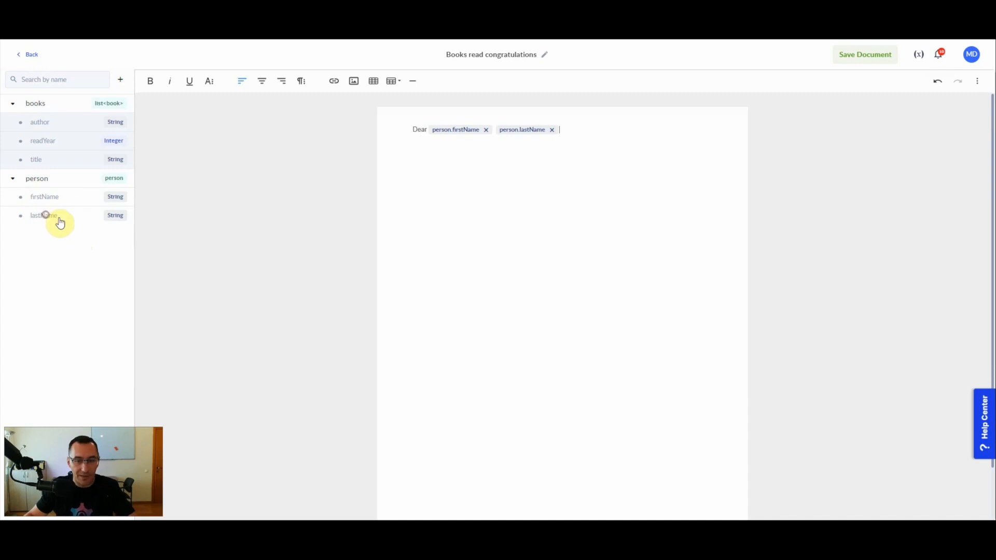
pyautogui.write(',')
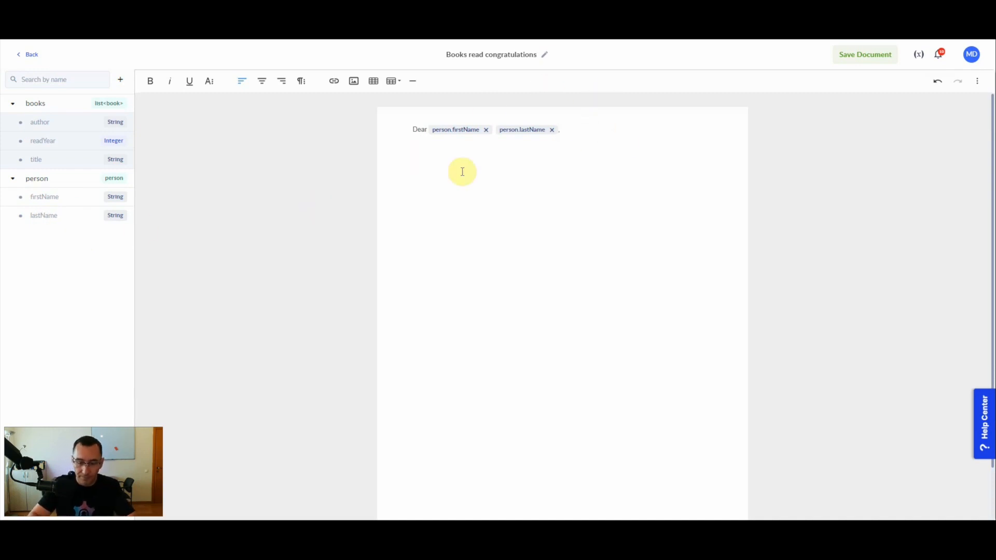
pyautogui.press('Return')
# Add the line 'I wanted to congratulate you on reading all those great books.'.
pyautogui.write('I wanted to co')
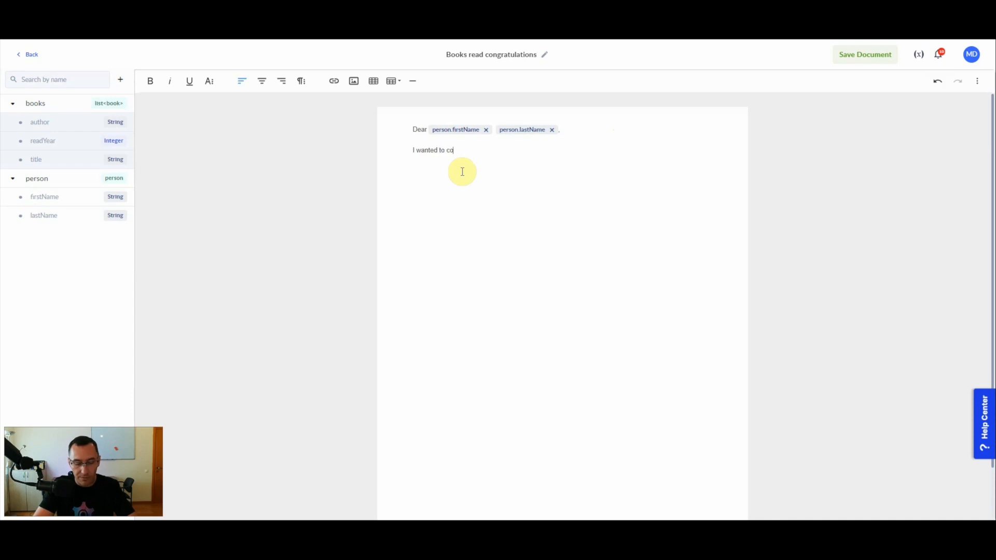
pyautogui.write('ngratulate you on reading all those great books!')
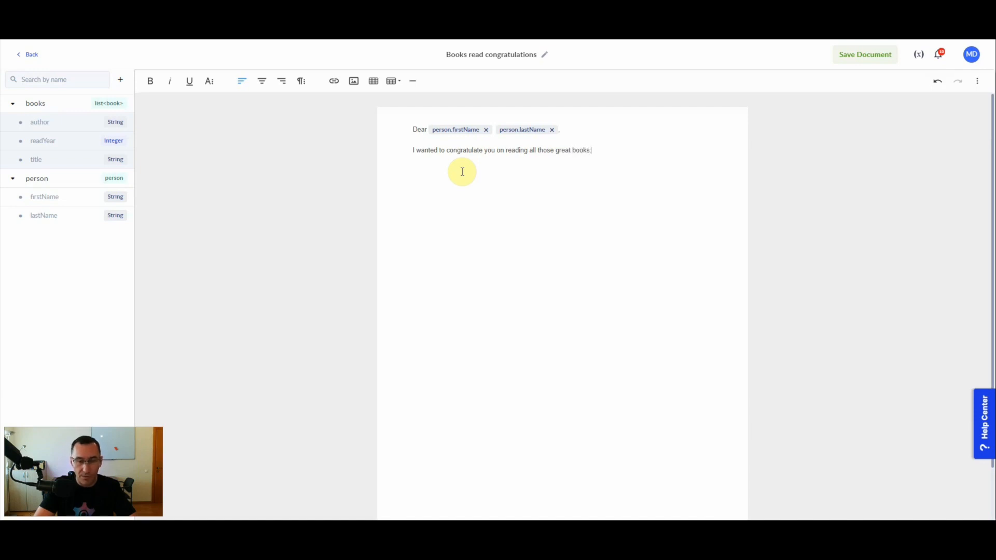
pyautogui.write(':')
pyautogui.press('Return')
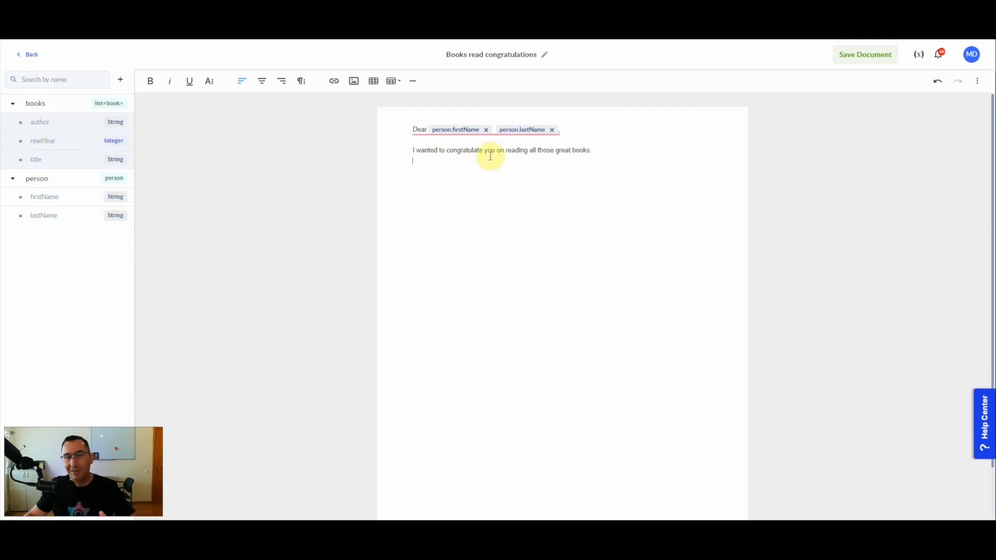
# Insert a dynamic table from the books list, headed Author, Year you read it and Title.
pyautogui.click(399, 87)
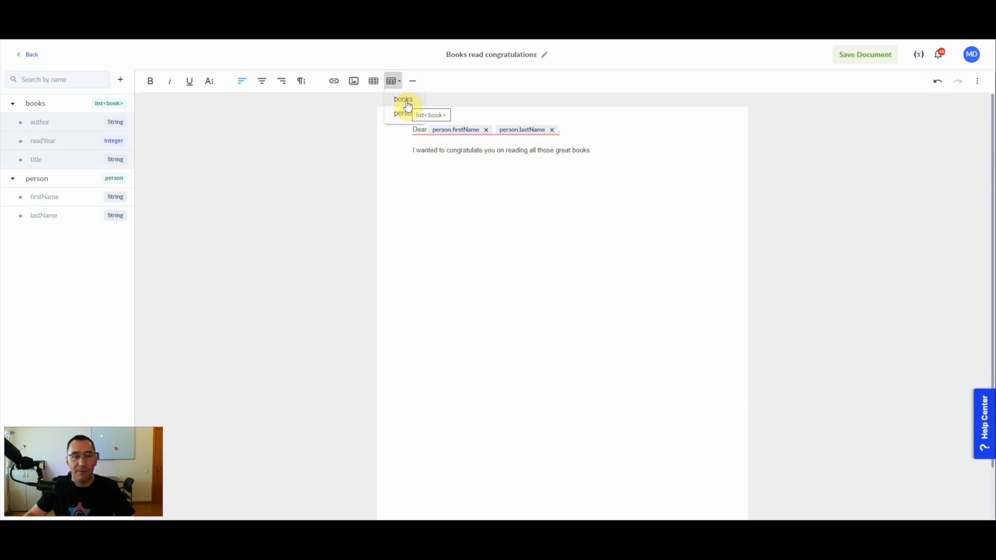
pyautogui.click(407, 106)
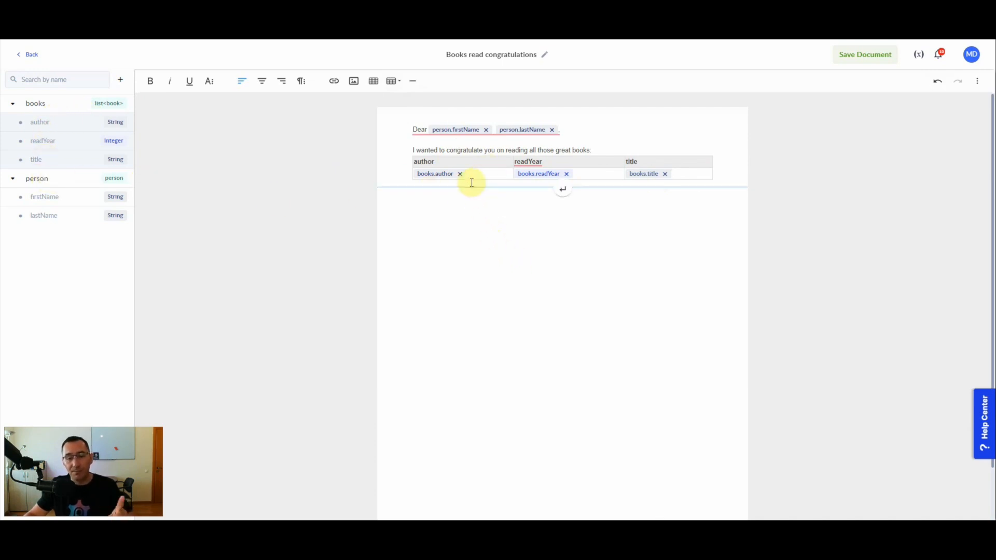
pyautogui.click(489, 174)
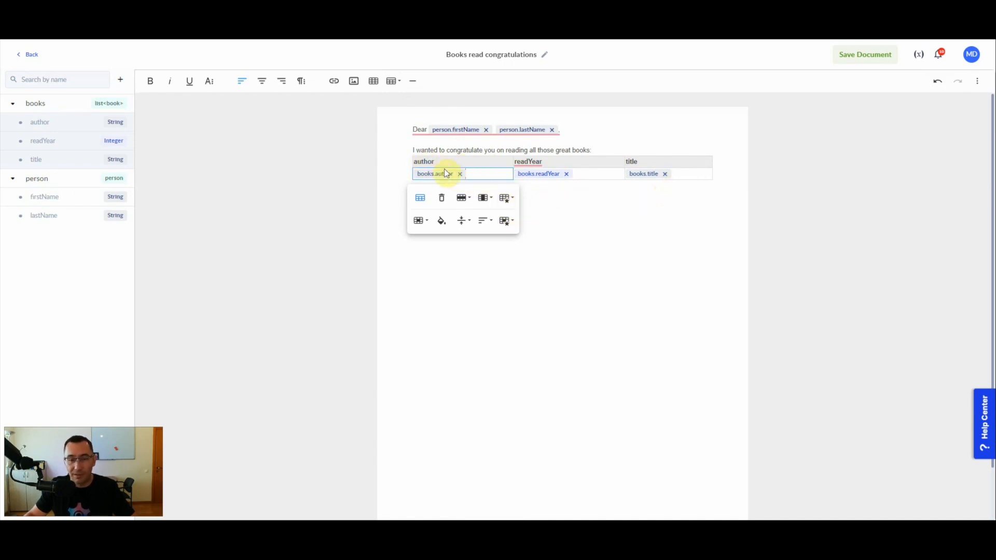
pyautogui.click(421, 161)
pyautogui.click(421, 158)
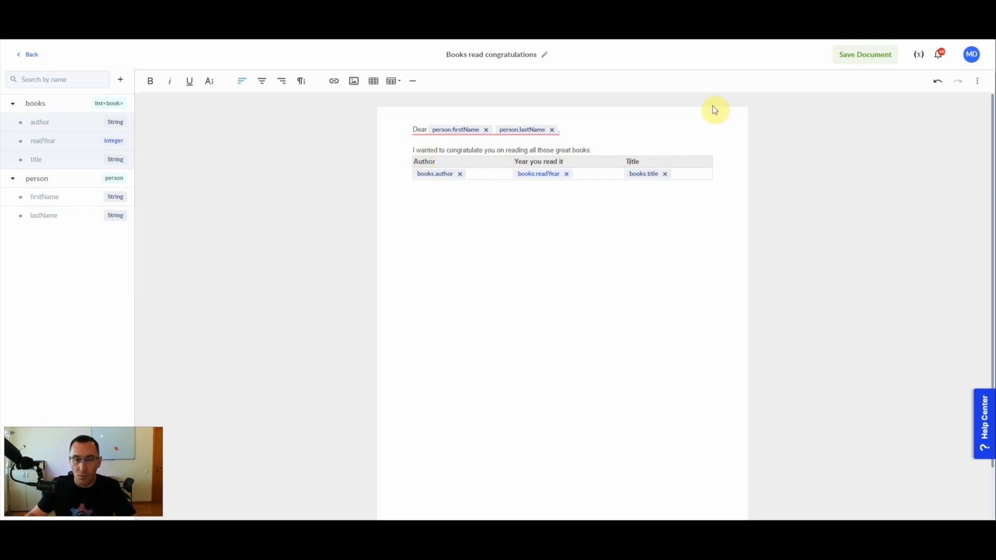
pyautogui.click(694, 197)
pyautogui.write('Best regards,')
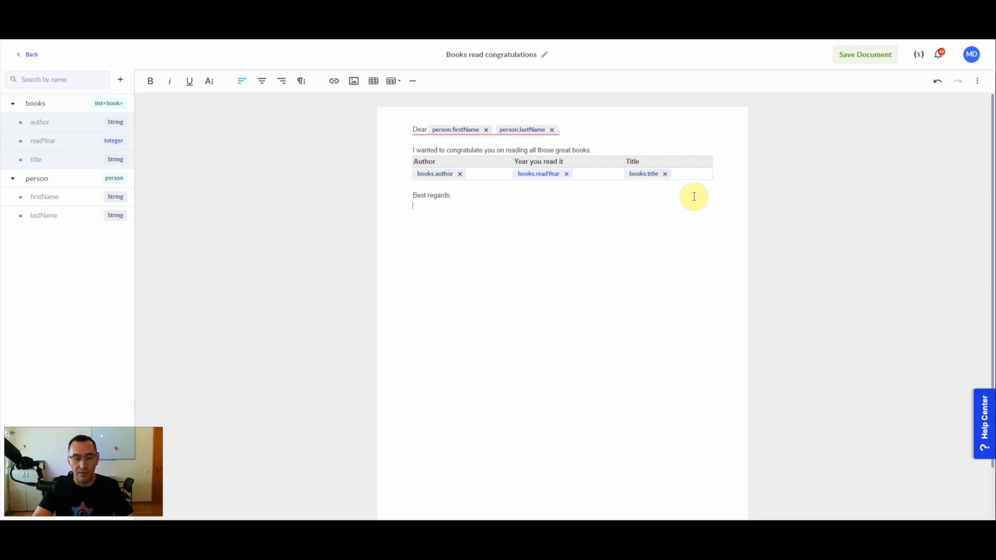
# Finish the 'Best regards,' sign-off with the sender's name, save the template, and go back.
pyautogui.click(978, 113)
pyautogui.hotkey('ctrl', 'a')
pyautogui.click(400, 267)
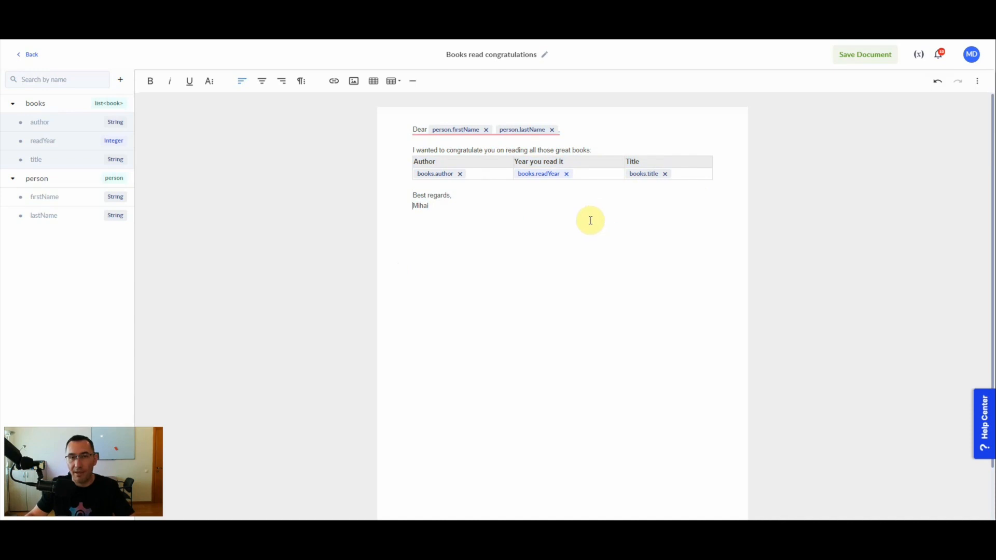
pyautogui.click(862, 60)
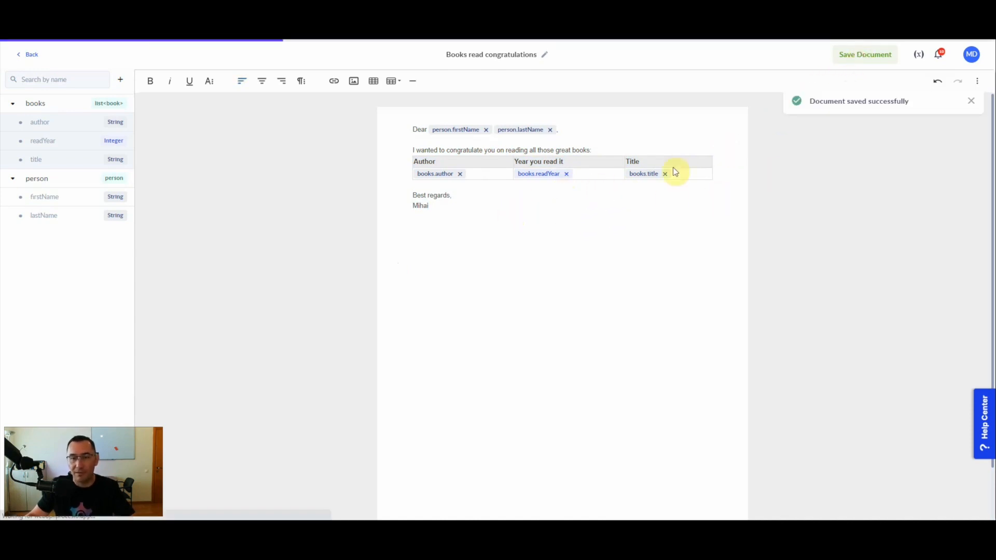
pyautogui.click(32, 58)
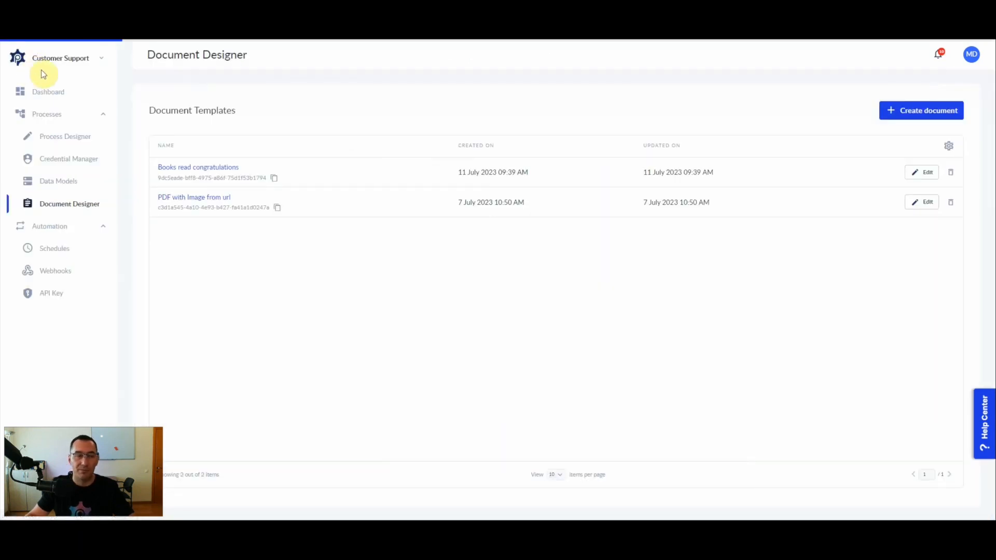
# Create a new process in the process designer and open its properties.
pyautogui.click(50, 136)
pyautogui.click(917, 114)
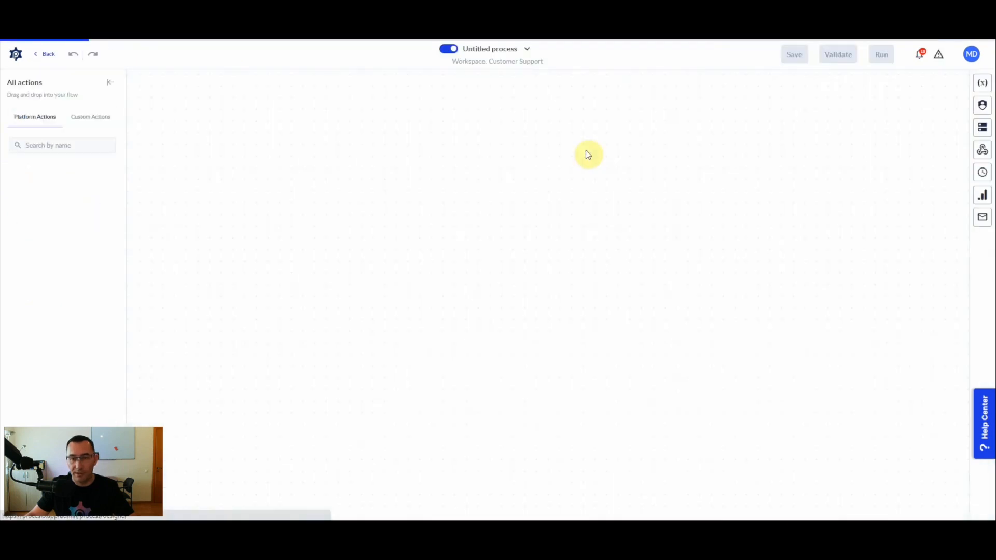
pyautogui.click(527, 51)
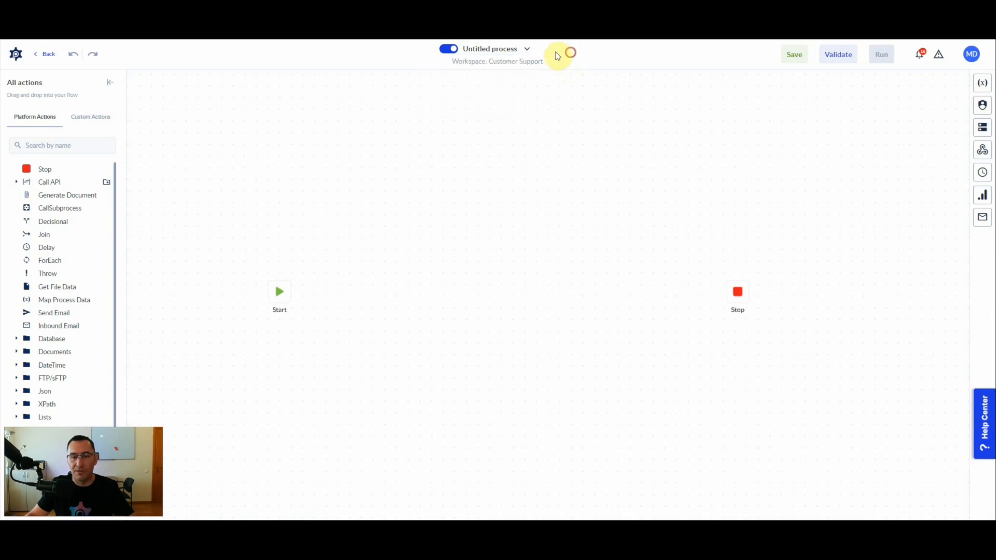
pyautogui.click(487, 50)
# Rename the process to 'Generate document with Data Model'.
pyautogui.click(887, 156)
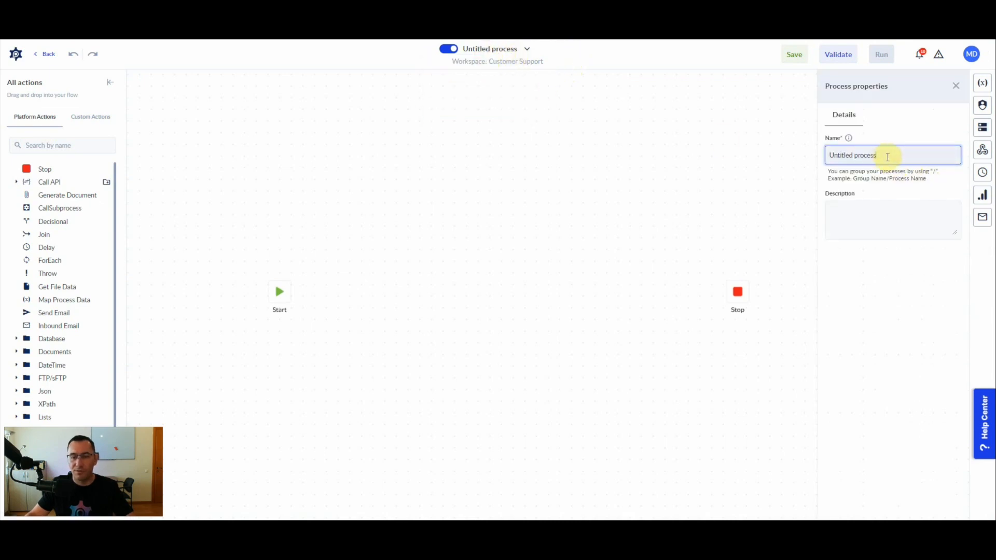
pyautogui.tripleClick(888, 157)
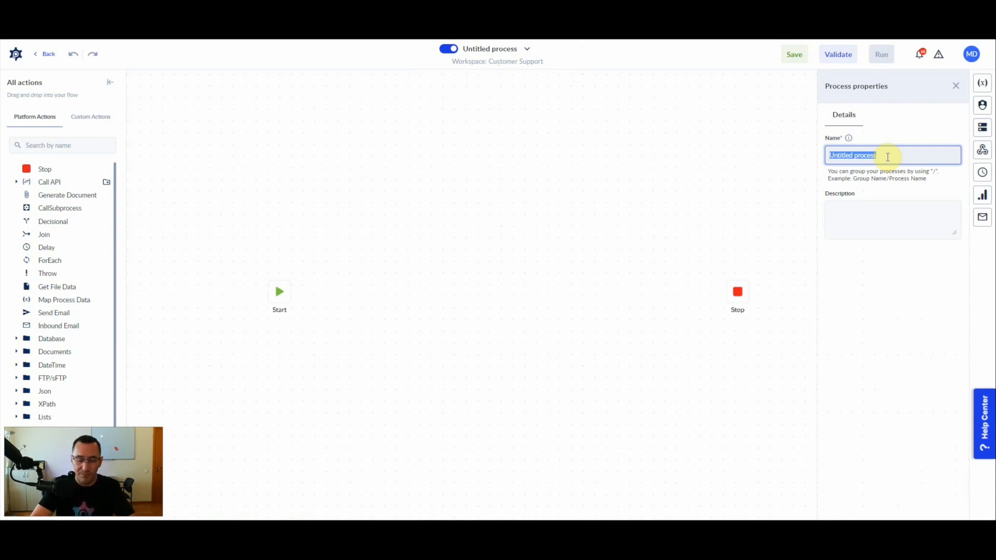
pyautogui.write('Generate')
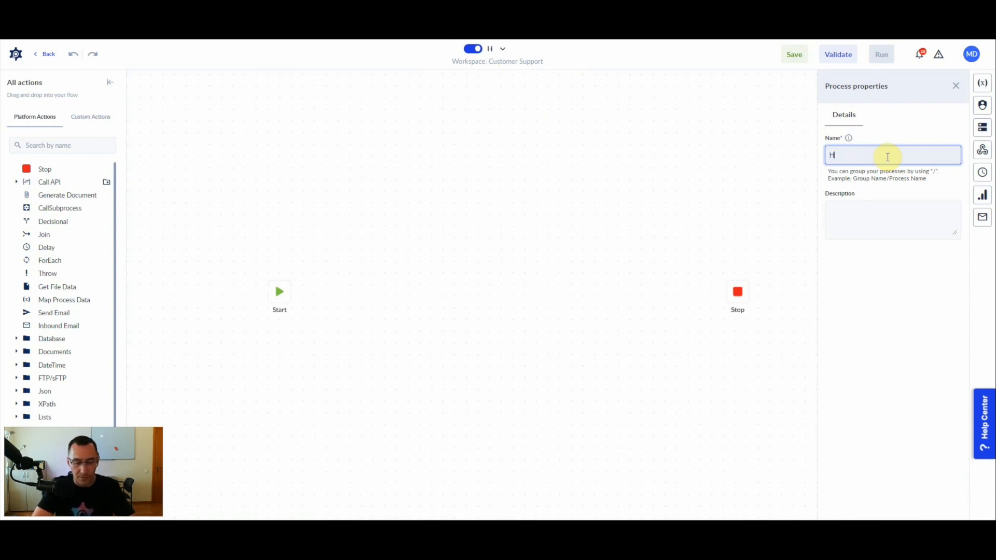
pyautogui.write(' documente')
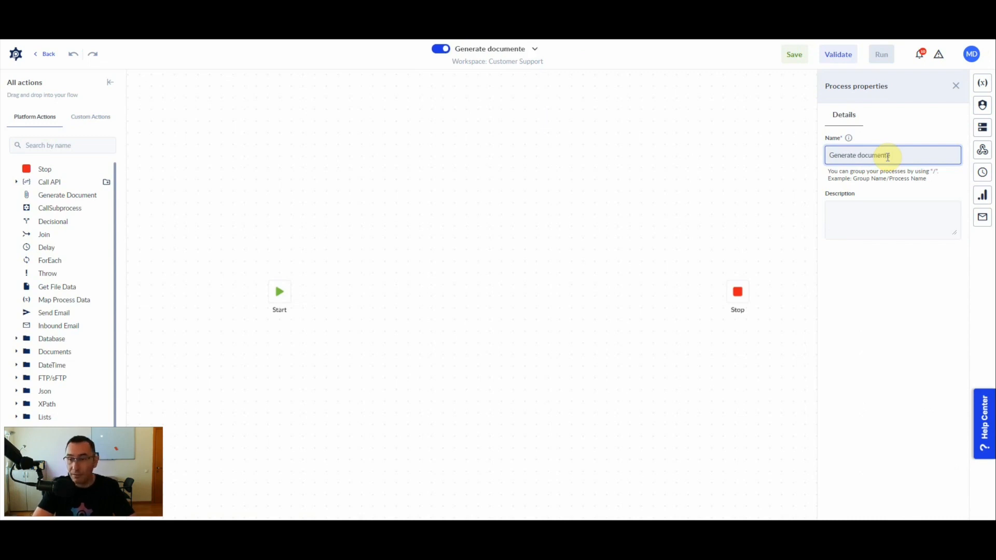
pyautogui.press('BackSpace')
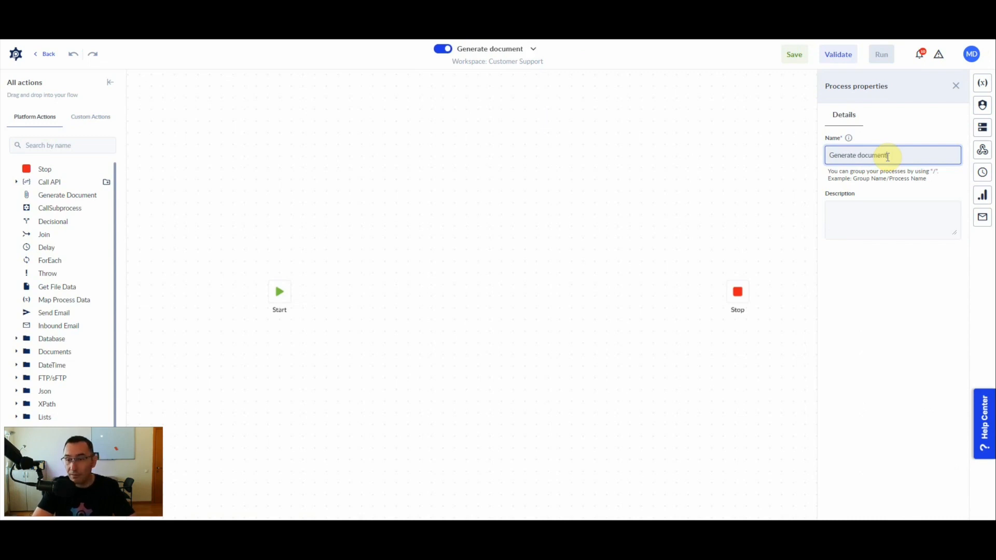
pyautogui.write('based')
pyautogui.hotkey('ctrl', 'BackSpace')
pyautogui.write('with D')
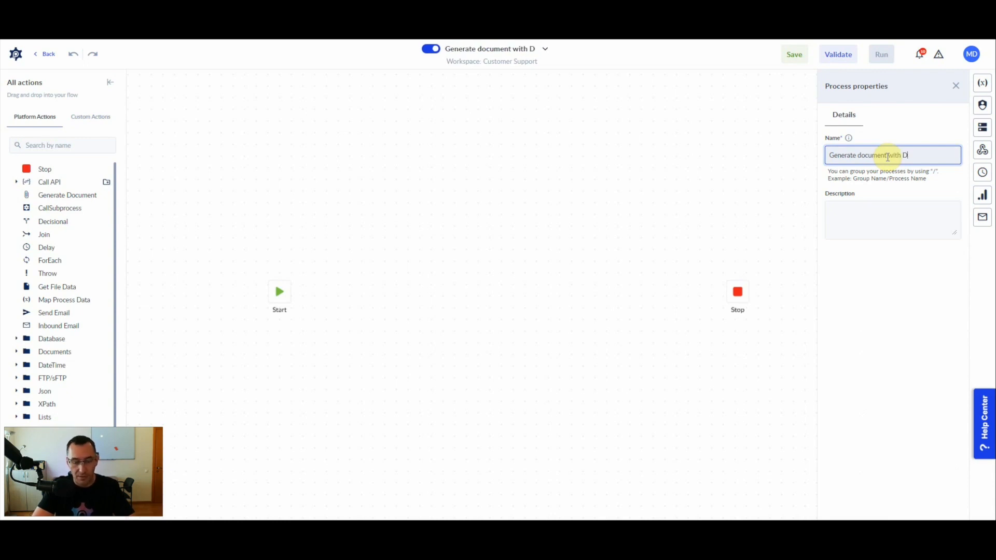
pyautogui.write('ata Model')
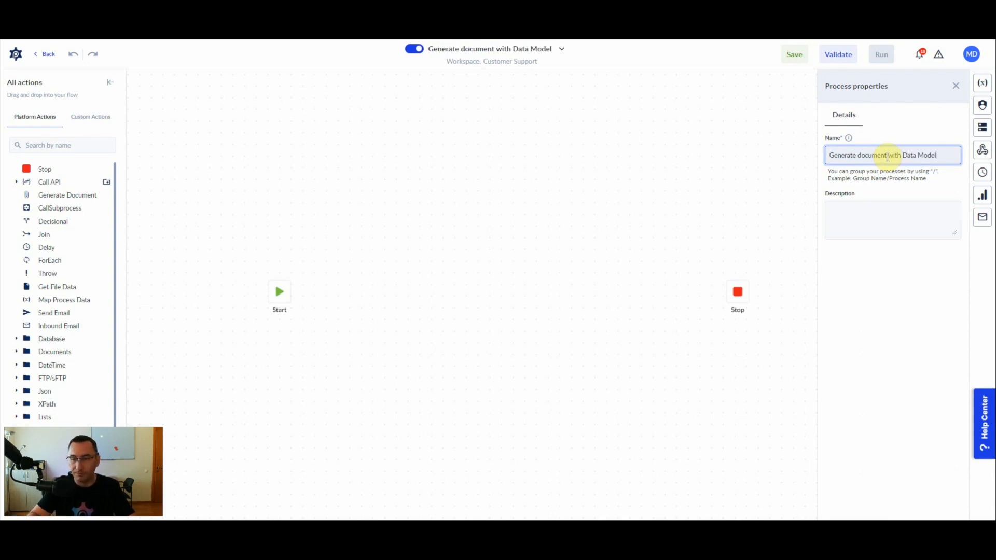
pyautogui.click(516, 328)
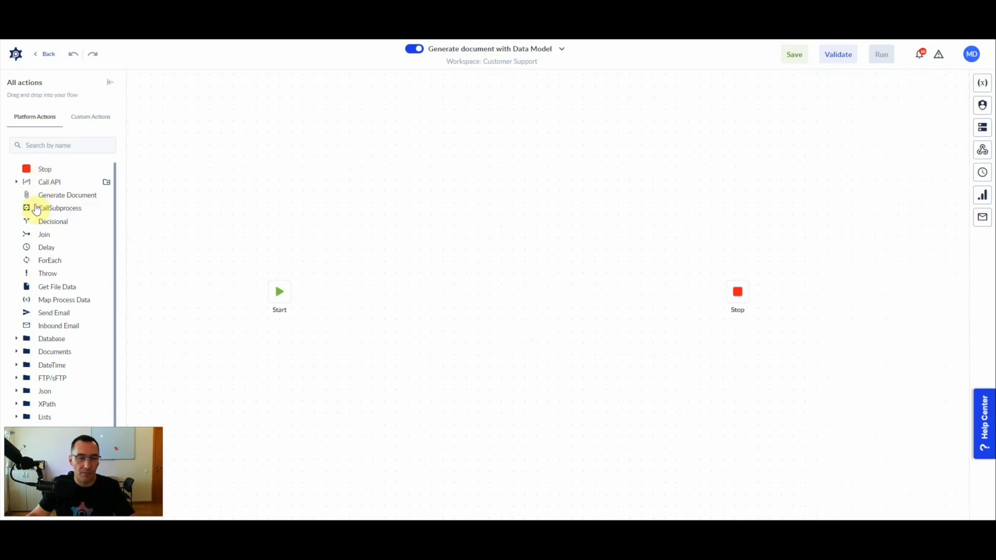
# Place a Generate Document step between Start and Stop using Books read congratulations, file name 'read books by'.
pyautogui.moveTo(38, 196); pyautogui.dragTo(737, 292)
pyautogui.click(358, 297)
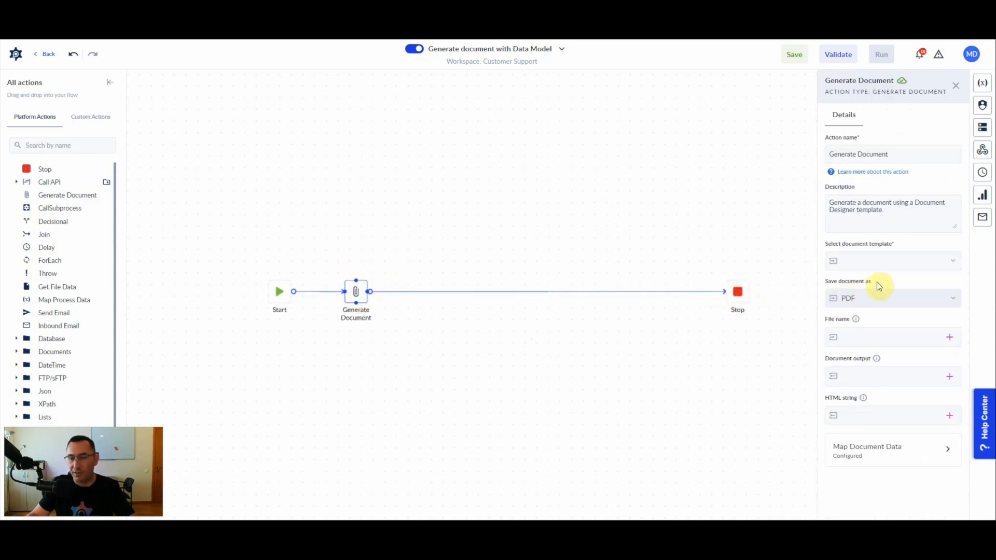
pyautogui.click(891, 262)
pyautogui.click(855, 319)
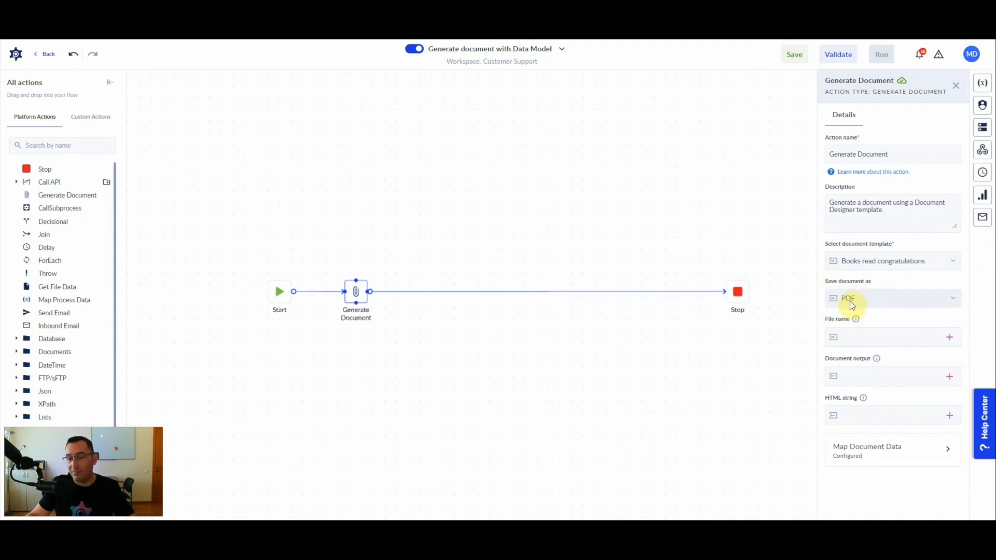
pyautogui.click(858, 334)
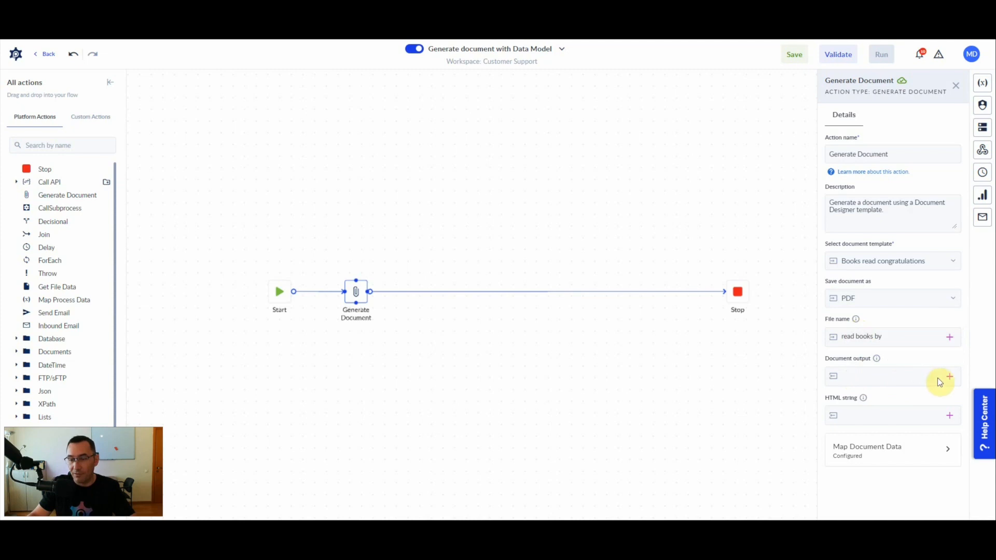
pyautogui.click(951, 383)
# Create an output File variable 'doc' and assign it as the document output.
pyautogui.click(947, 310)
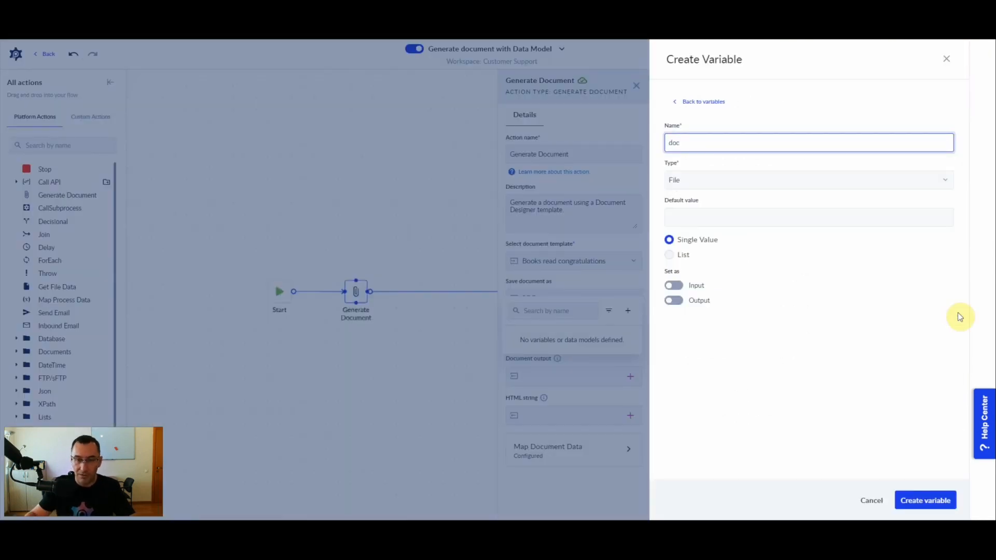
pyautogui.click(674, 301)
pyautogui.click(913, 500)
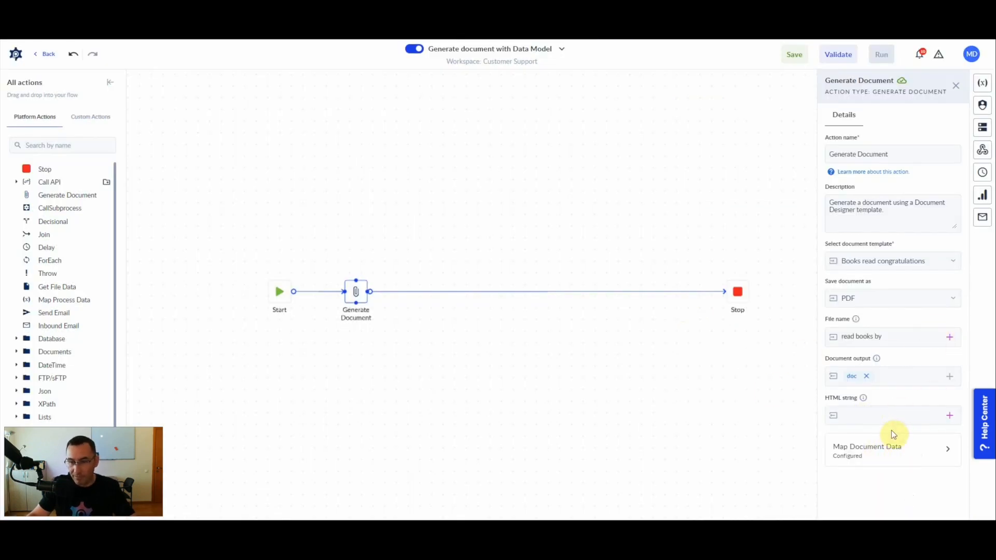
# Begin adding a new variable after 'read books by' in the file name.
pyautogui.click(887, 338)
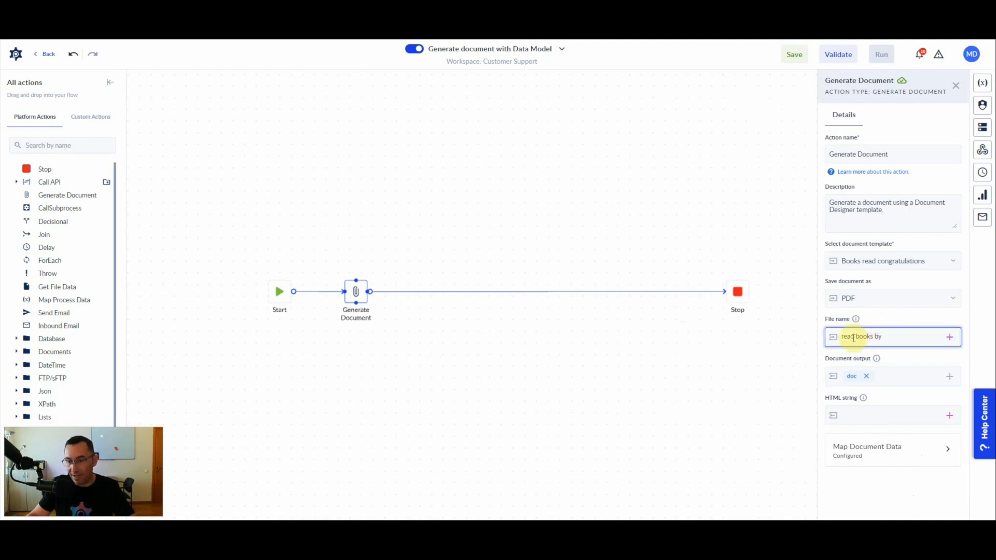
pyautogui.click(889, 338)
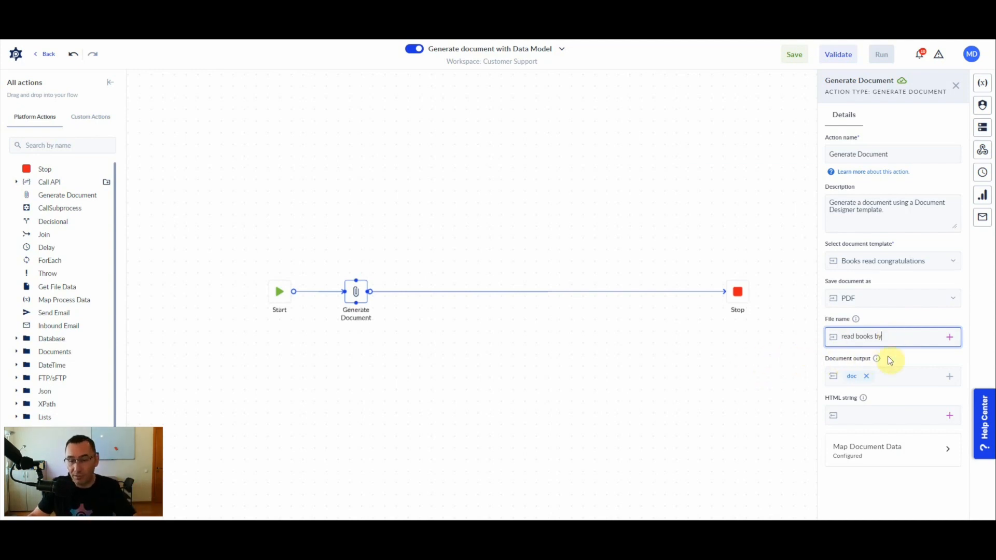
pyautogui.click(954, 337)
pyautogui.click(947, 366)
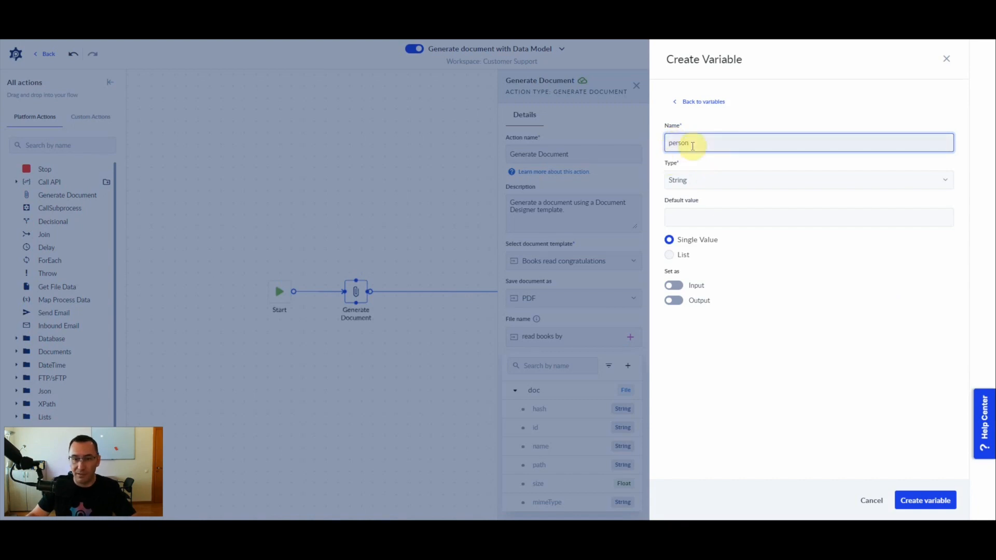
# Create a process variable named 'user' with the person data model as its type.
pyautogui.moveTo(667, 147); pyautogui.dragTo(664, 142)
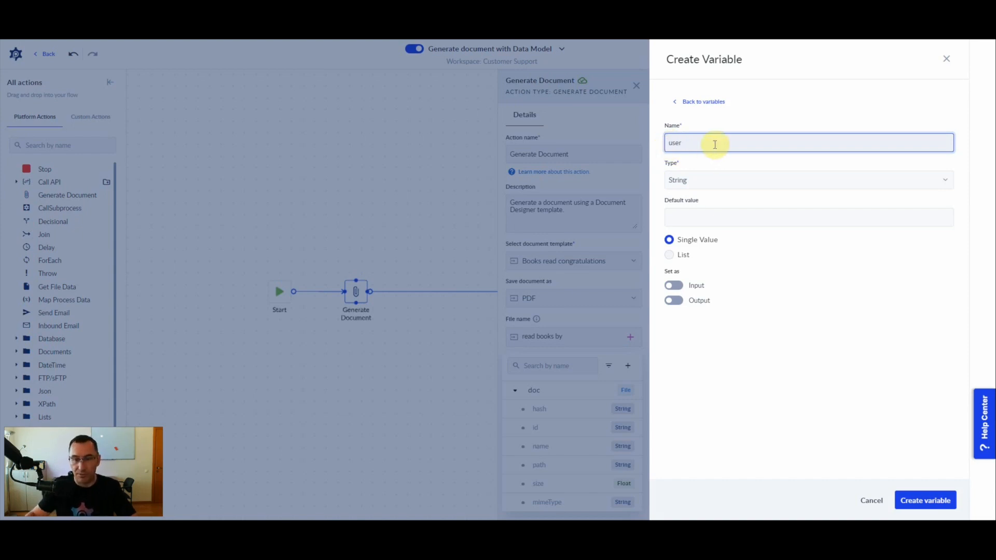
pyautogui.click(705, 181)
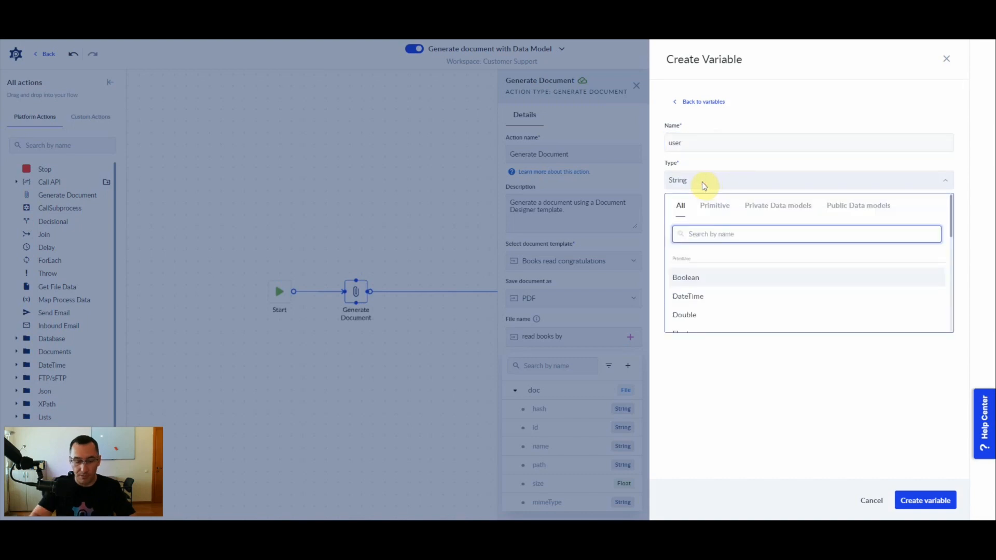
pyautogui.write('pers')
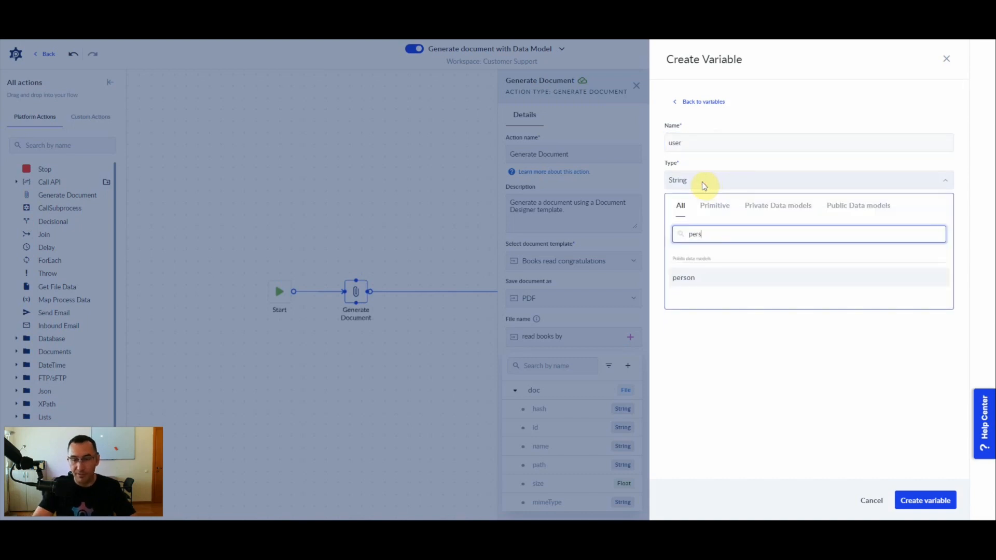
pyautogui.click(717, 286)
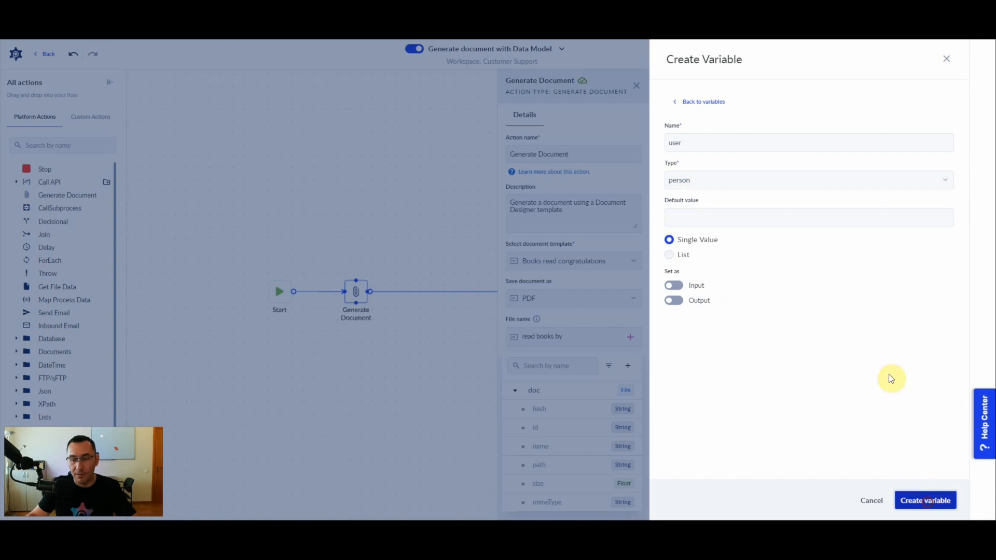
pyautogui.click(923, 498)
pyautogui.click(910, 337)
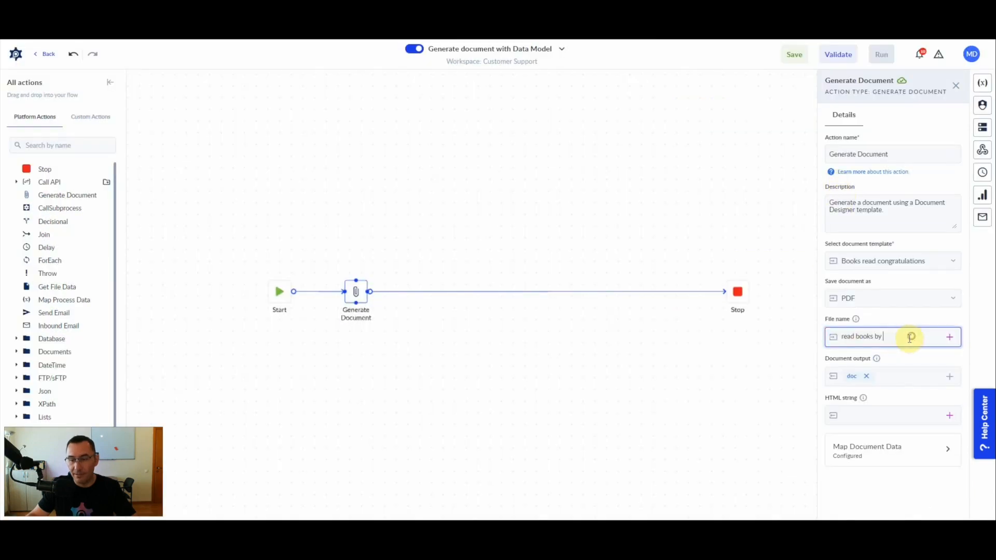
# Set the file name to 'read books by' followed by user.firstName and user.lastName.
pyautogui.hotkey('ctrl', 'space')
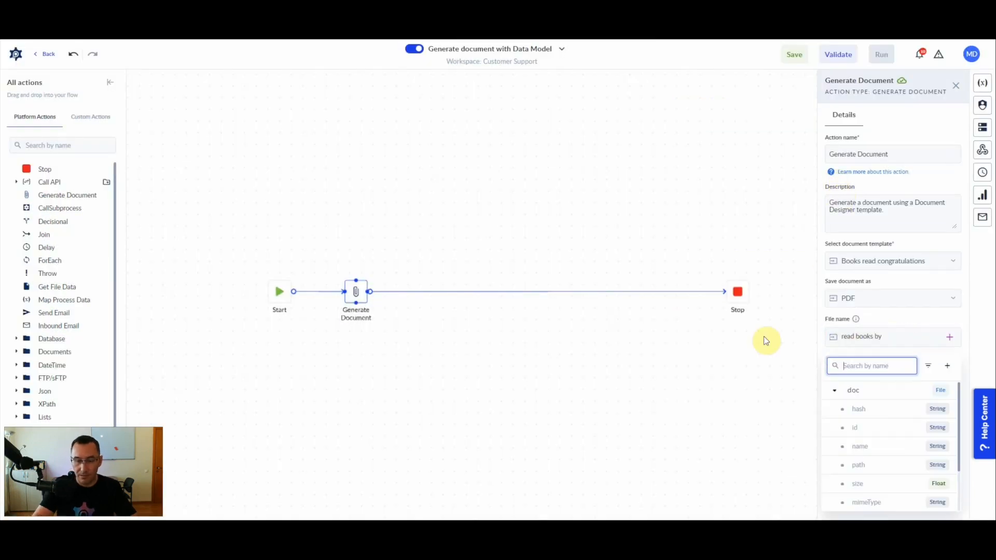
pyautogui.click(834, 390)
pyautogui.click(861, 429)
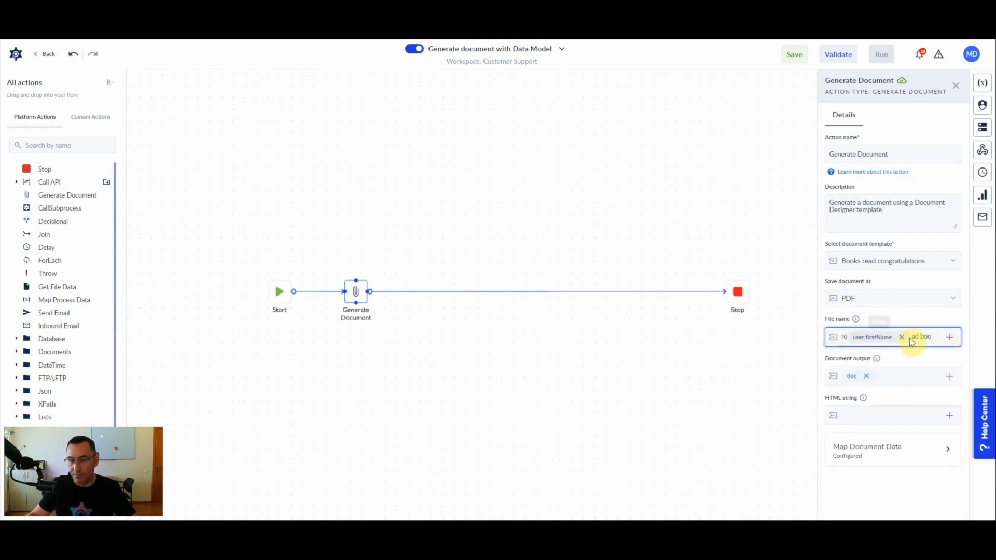
pyautogui.doubleClick(925, 336)
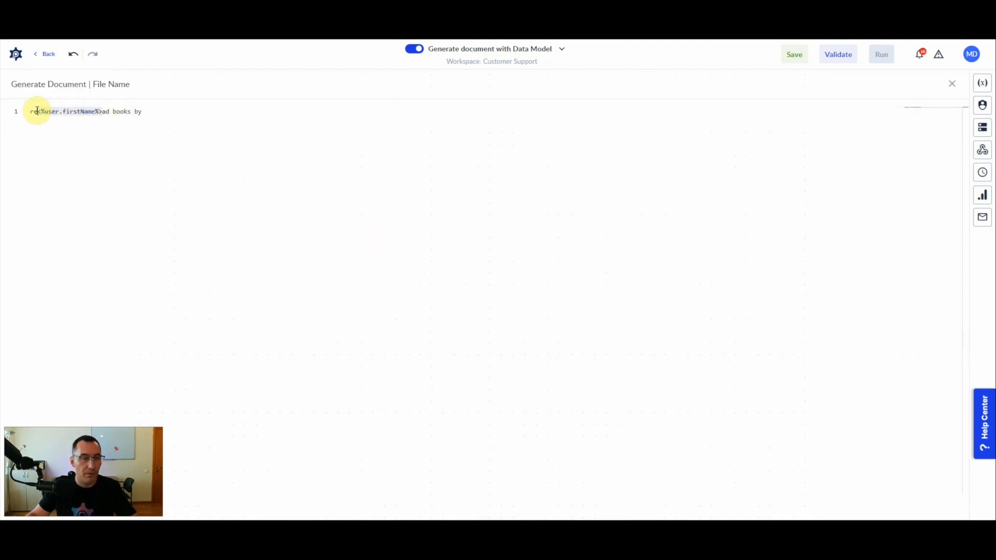
pyautogui.moveTo(43, 112); pyautogui.dragTo(151, 111)
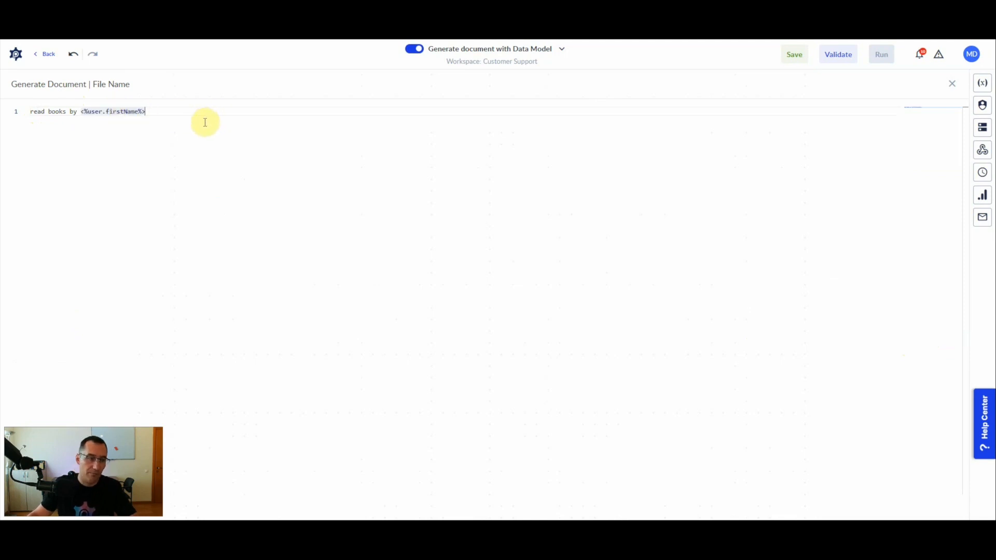
pyautogui.hotkey('ctrl', 'space')
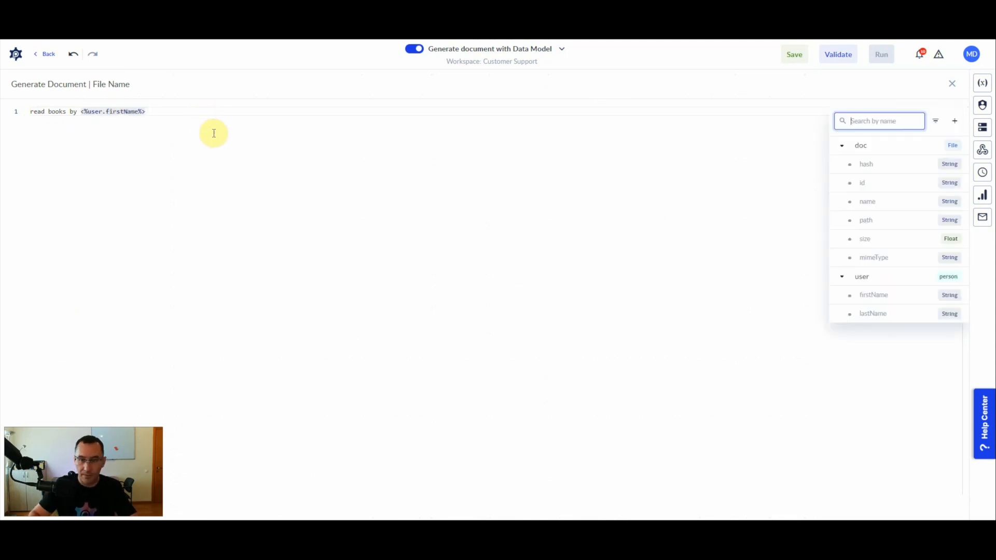
pyautogui.click(873, 314)
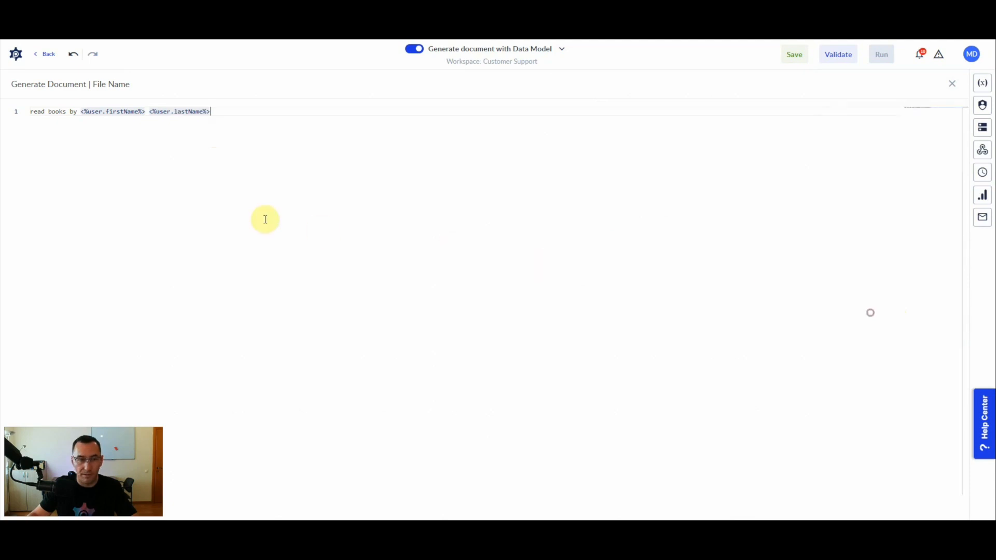
pyautogui.moveTo(30, 110); pyautogui.dragTo(259, 106)
pyautogui.press('Escape')
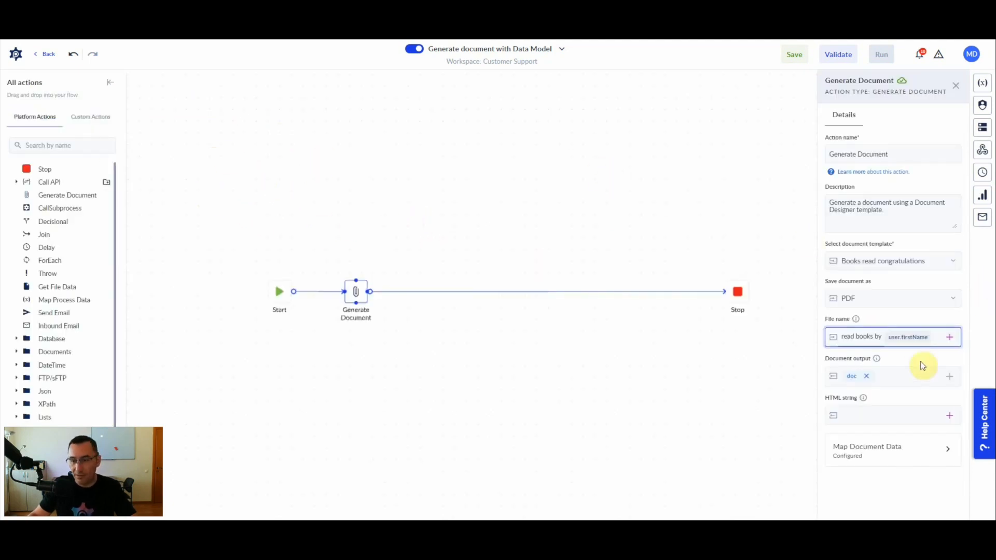
# In Map Document Data, map the template's person data to the user variable.
pyautogui.click(918, 451)
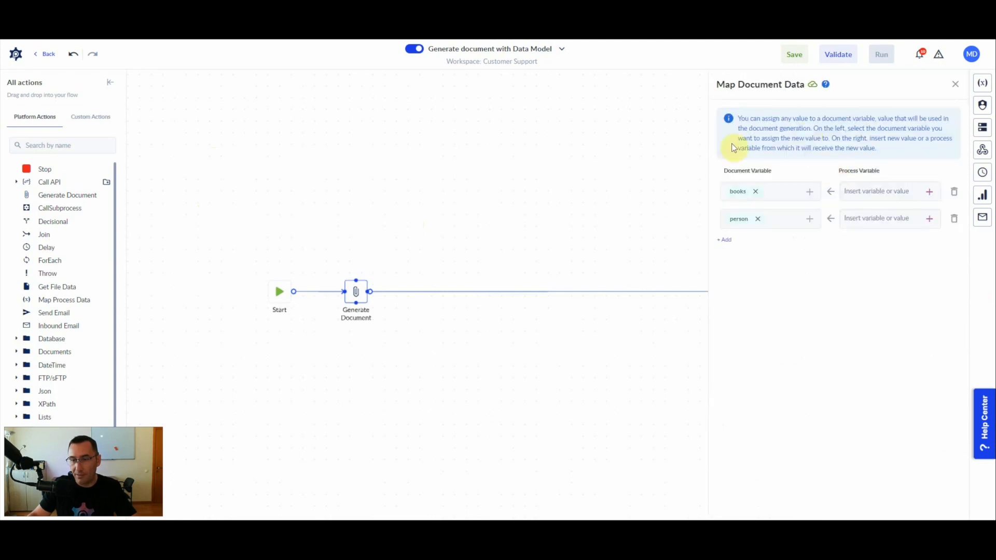
pyautogui.click(929, 219)
pyautogui.moveTo(737, 227)
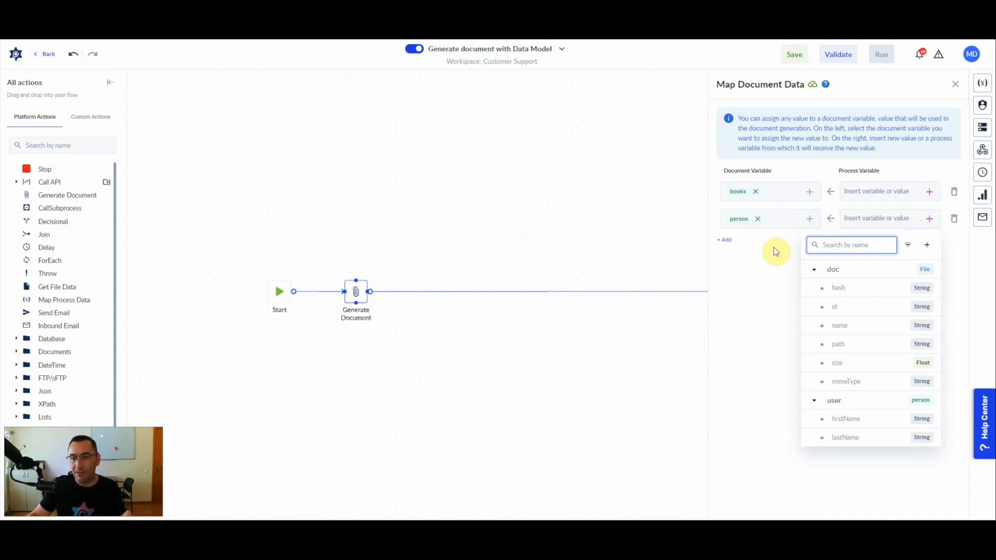
pyautogui.click(813, 269)
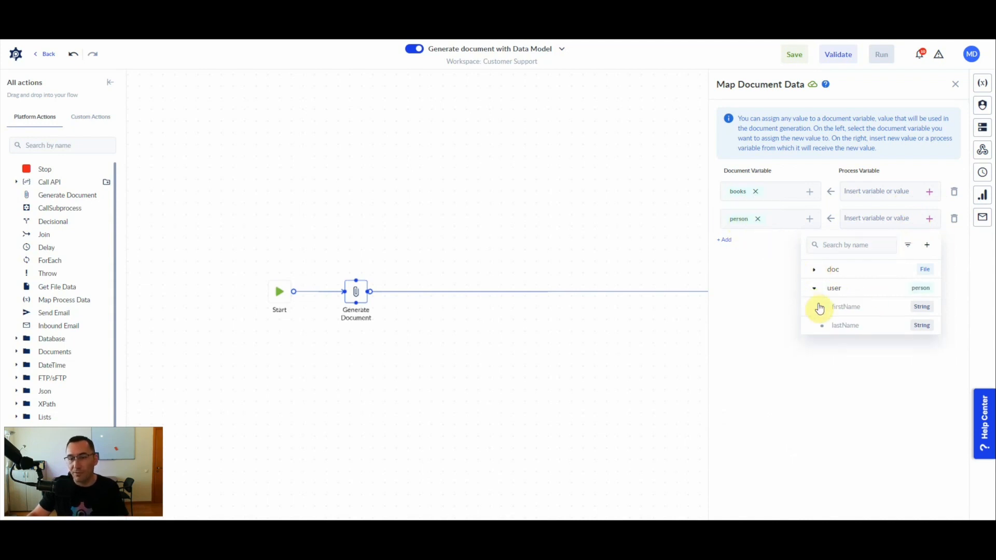
pyautogui.click(836, 290)
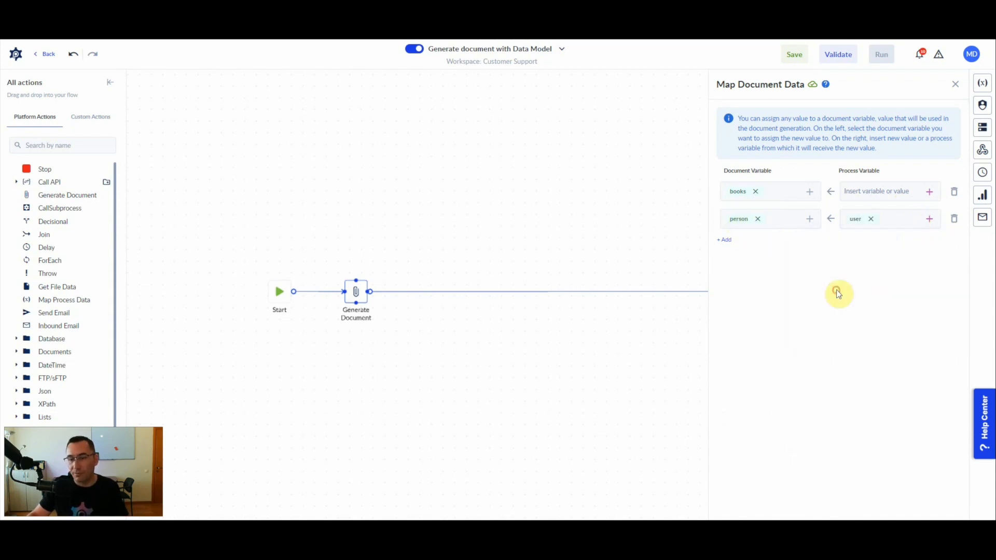
# For books, define a new booksRead input variable holding a list of book.
pyautogui.click(929, 193)
pyautogui.click(928, 219)
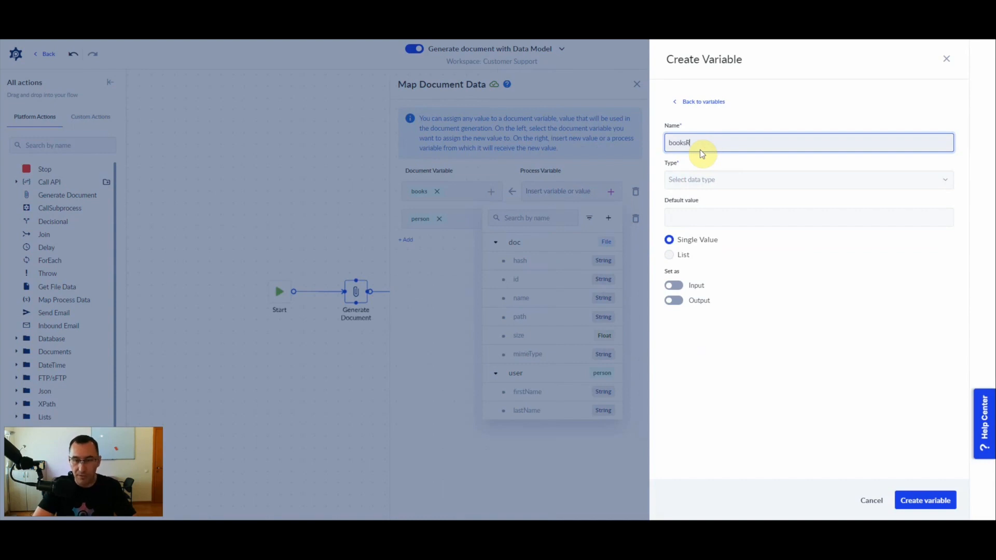
pyautogui.write('booksRead')
pyautogui.press('Tab')
pyautogui.write('b')
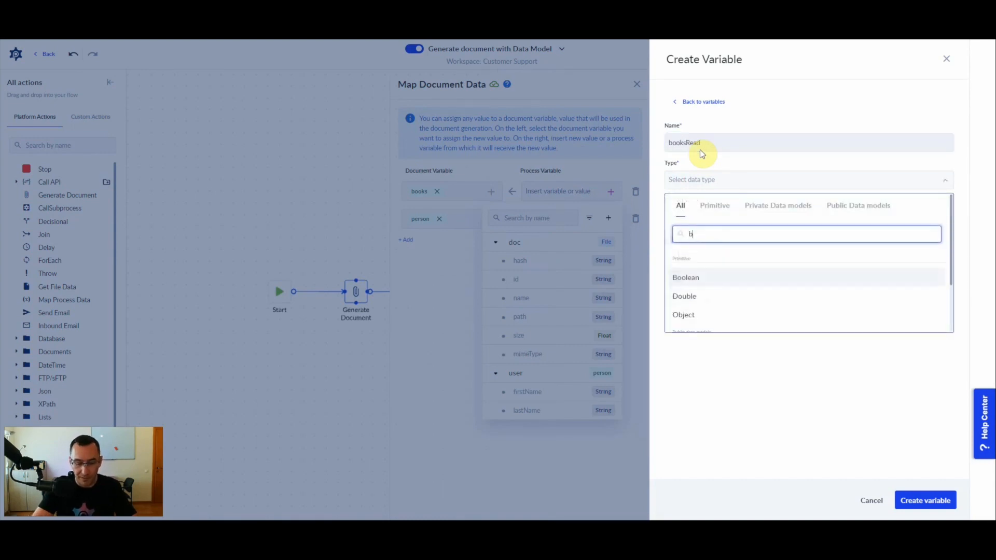
pyautogui.write('ook')
pyautogui.press('Return')
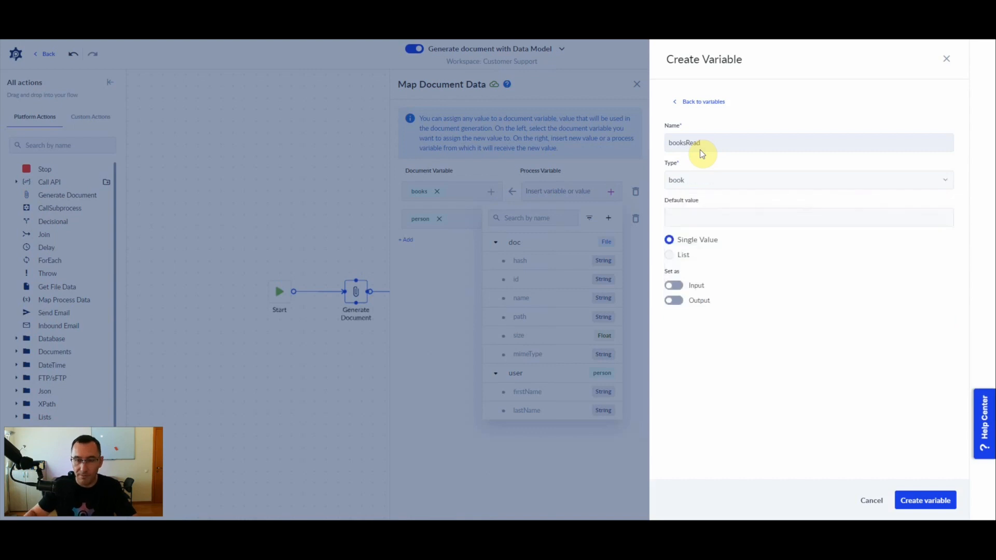
pyautogui.click(667, 256)
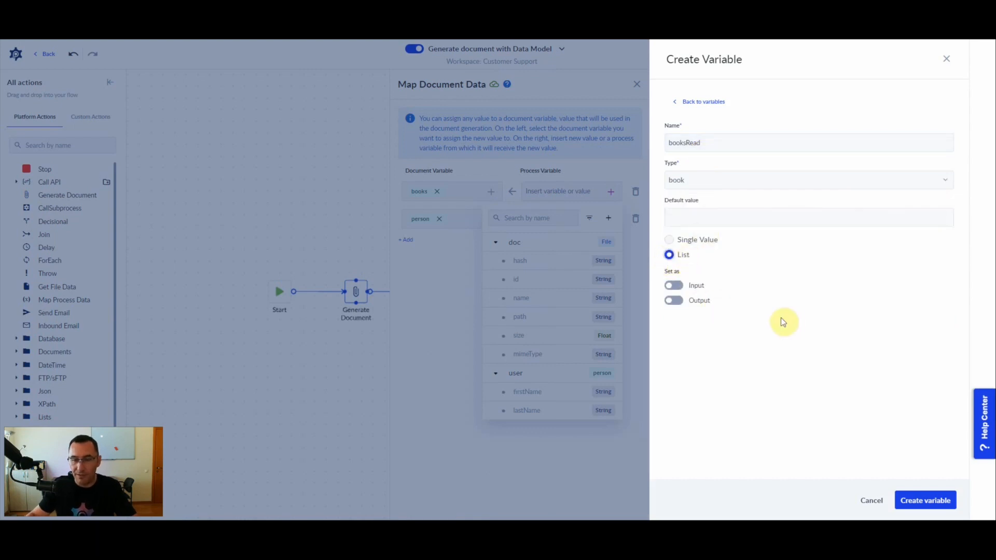
pyautogui.click(673, 285)
pyautogui.click(926, 510)
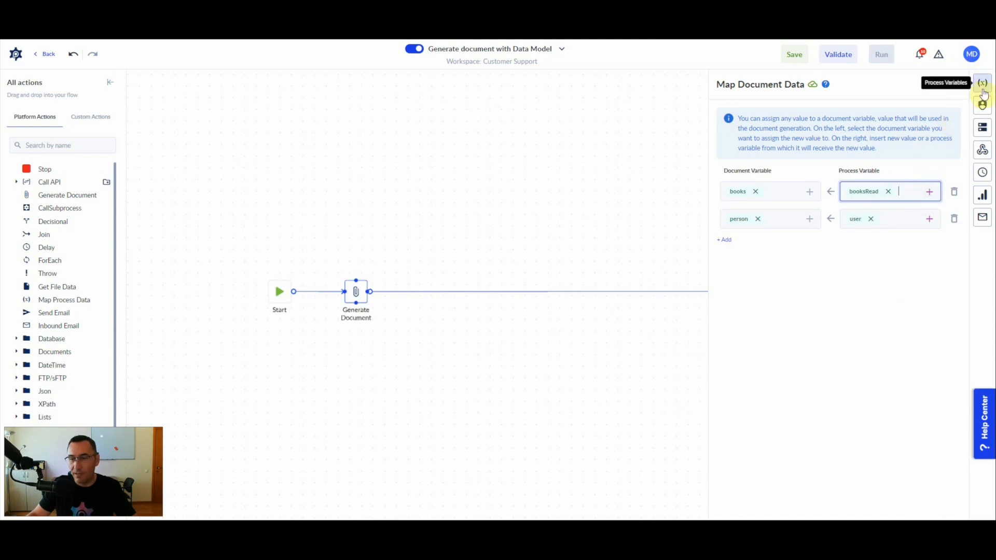
# Create booksRead, then mark the user variable as a process input and save it.
pyautogui.click(982, 86)
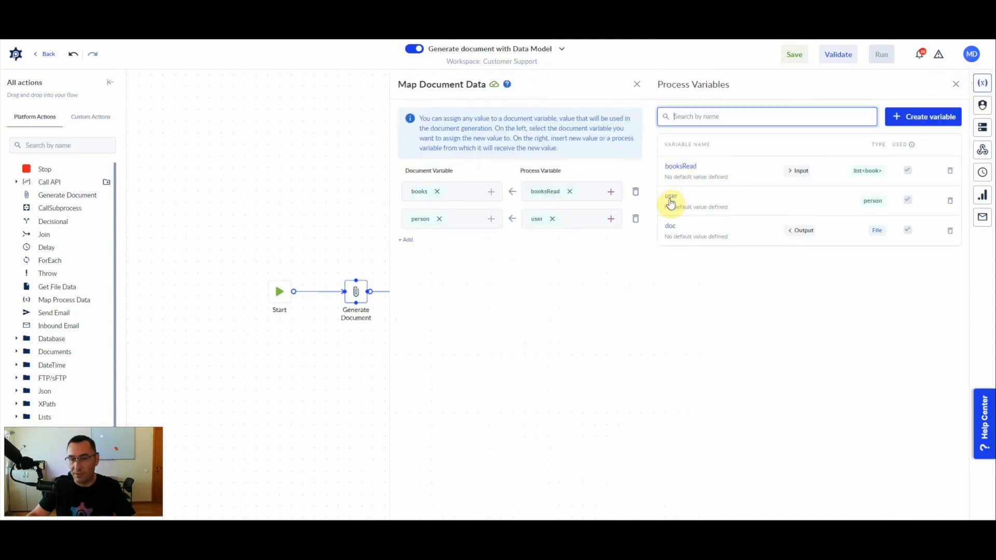
pyautogui.click(670, 201)
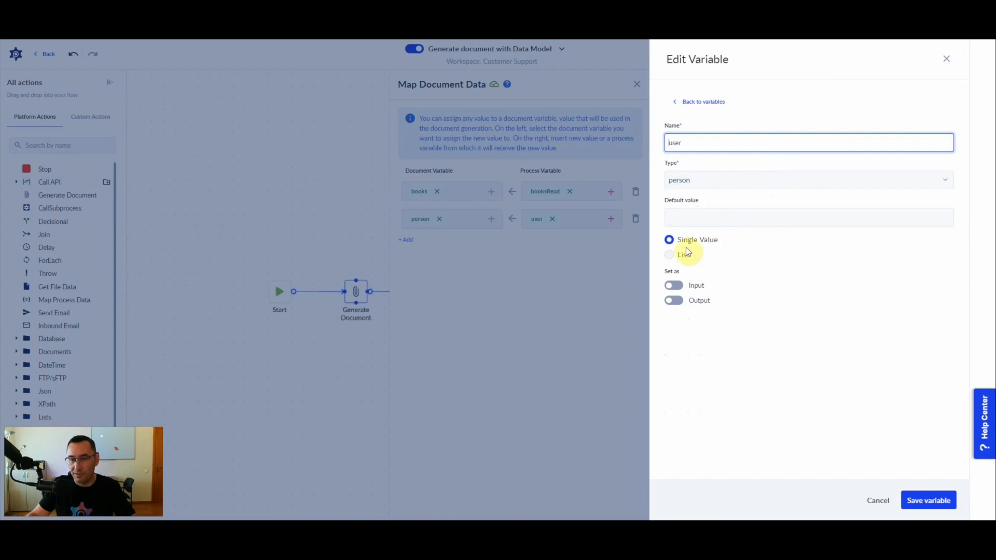
pyautogui.click(674, 284)
pyautogui.click(916, 501)
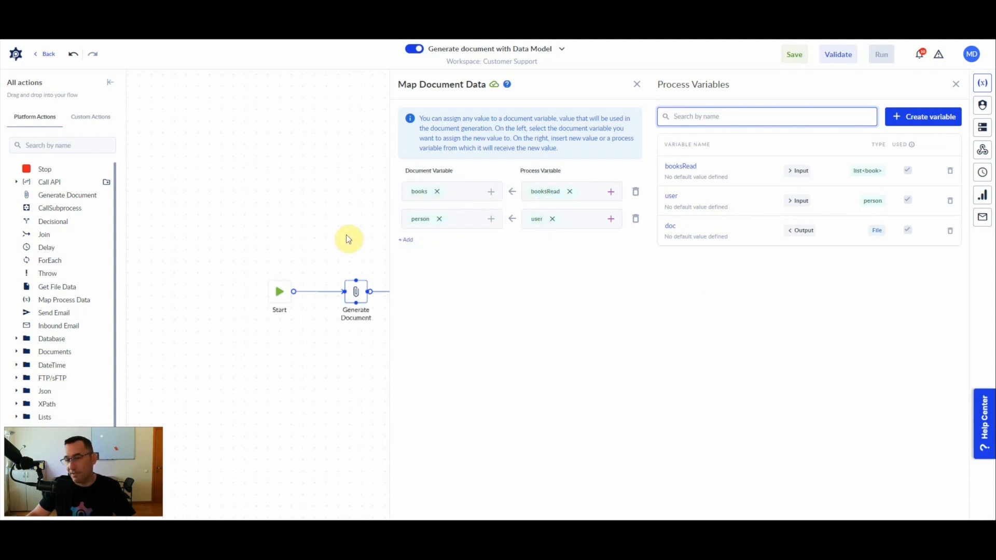
# Save the process and start a run, beginning with the user input field.
pyautogui.click(341, 213)
pyautogui.click(793, 56)
pyautogui.click(844, 142)
pyautogui.click(365, 241)
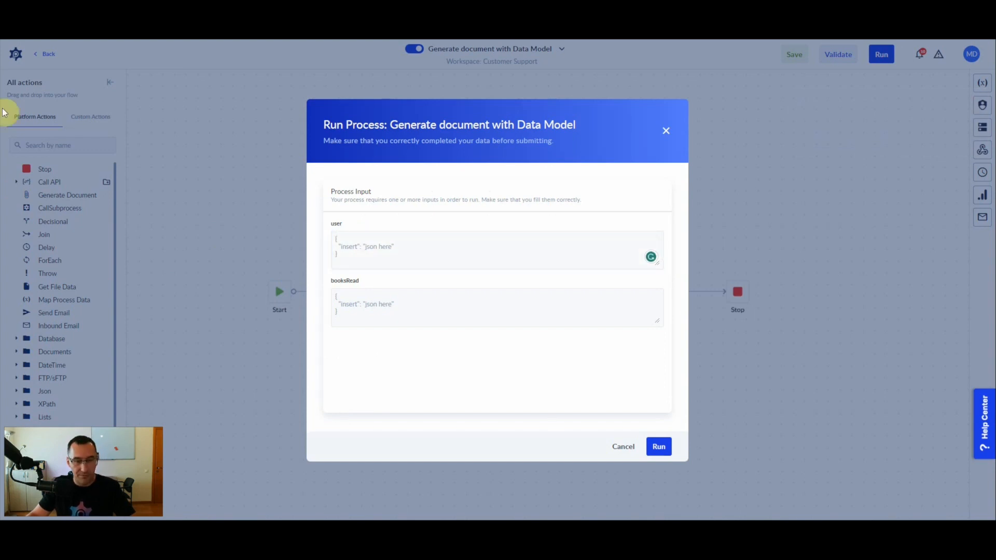
# Paste the user's name JSON and the four-book booksRead JSON, then run the process.
pyautogui.click(359, 252)
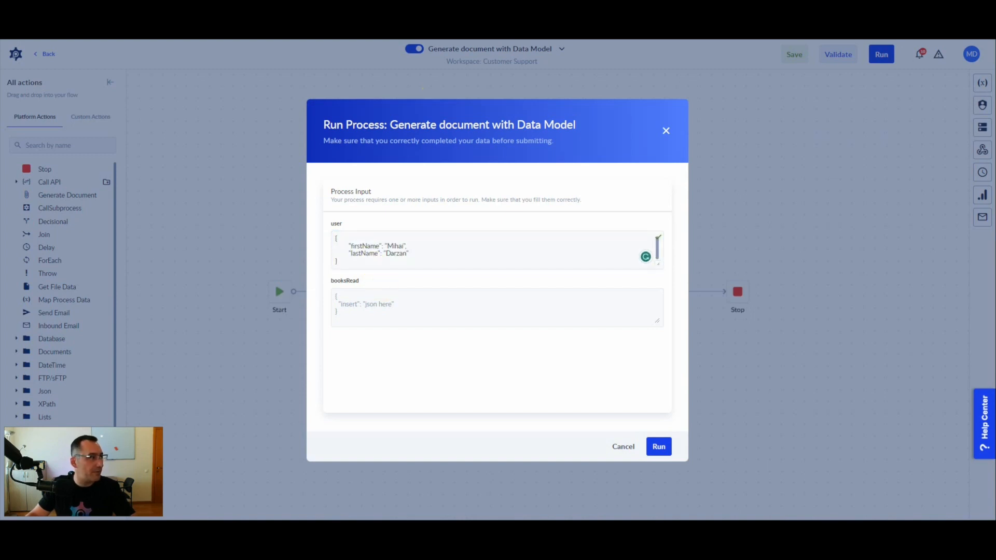
pyautogui.click(426, 304)
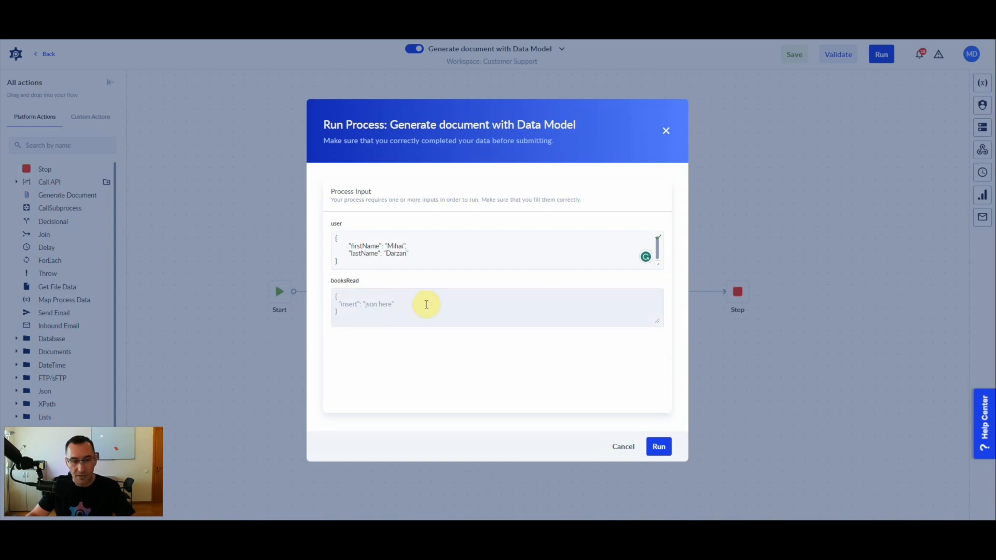
pyautogui.hotkey('ctrl', 'v')
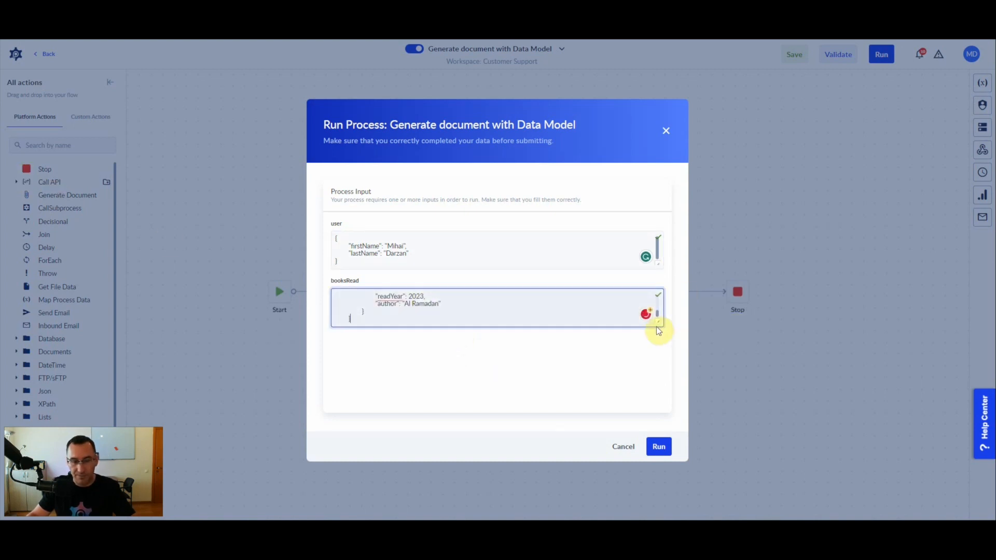
pyautogui.moveTo(659, 321); pyautogui.dragTo(638, 406)
pyautogui.scroll(1, 451, 351)
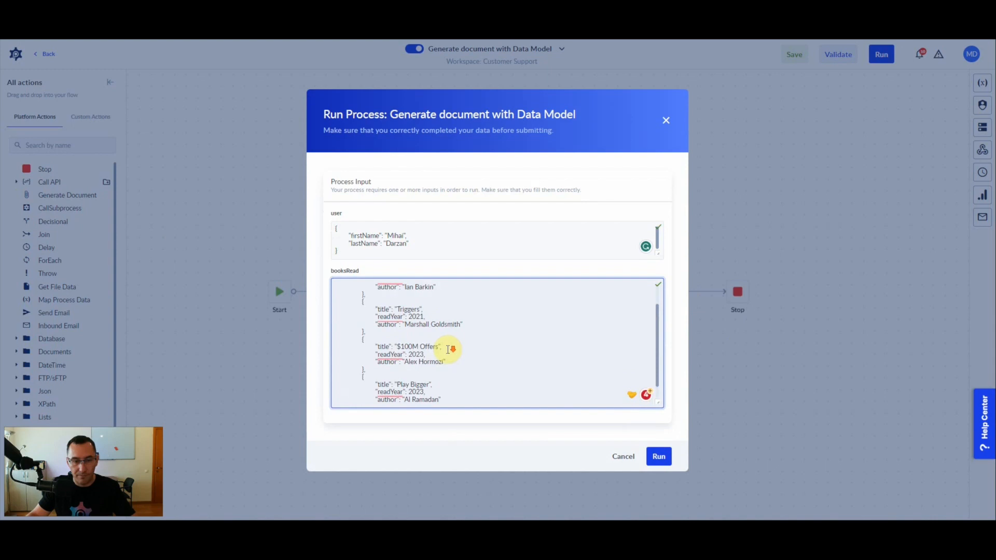
pyautogui.scroll(-2, 451, 347)
pyautogui.click(658, 457)
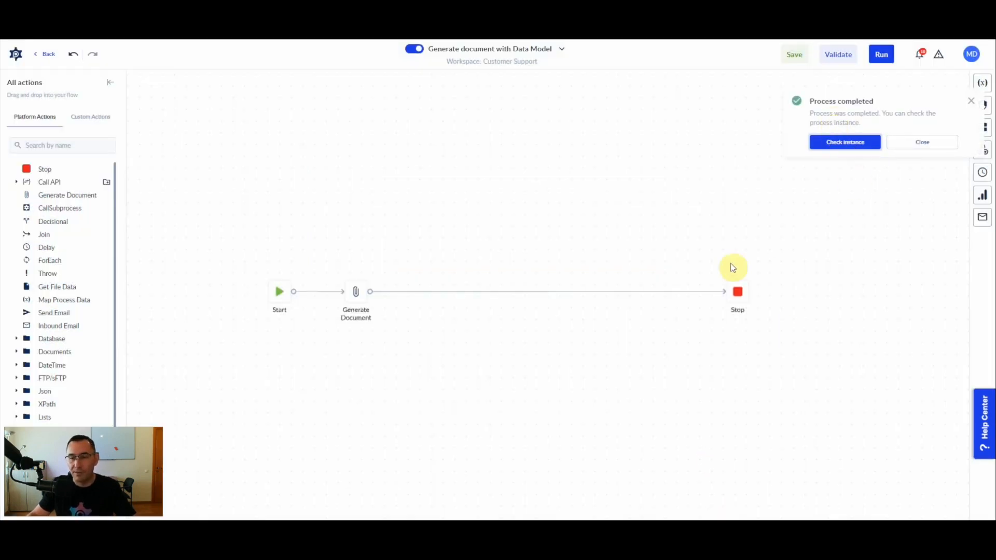
# From the completed instance's variables, download the doc output PDF and open it.
pyautogui.click(845, 142)
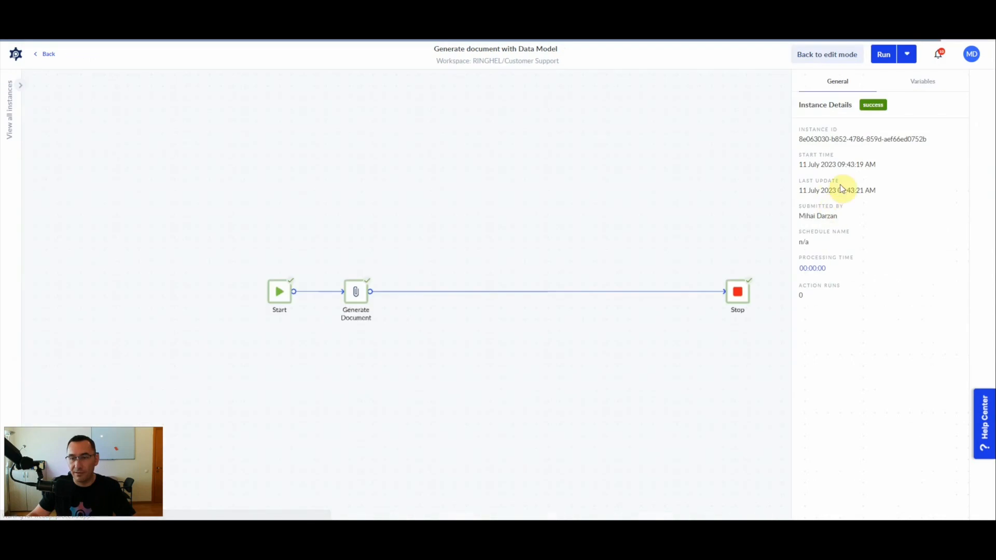
pyautogui.click(922, 82)
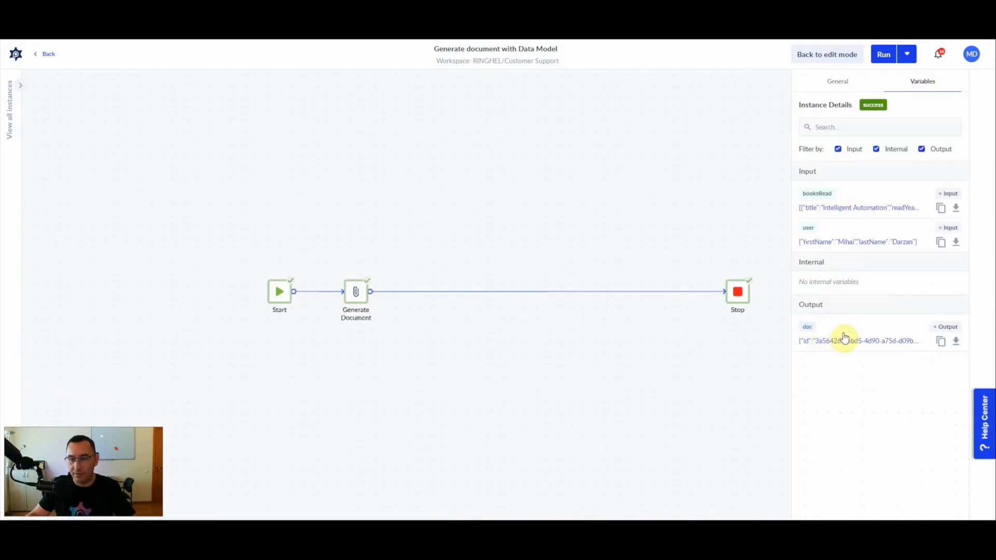
pyautogui.click(955, 340)
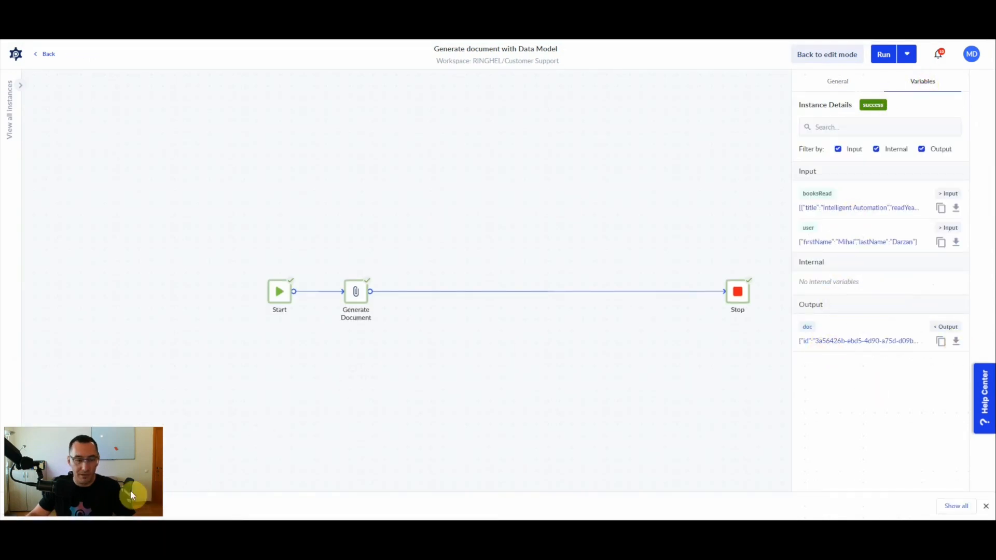
pyautogui.click(126, 493)
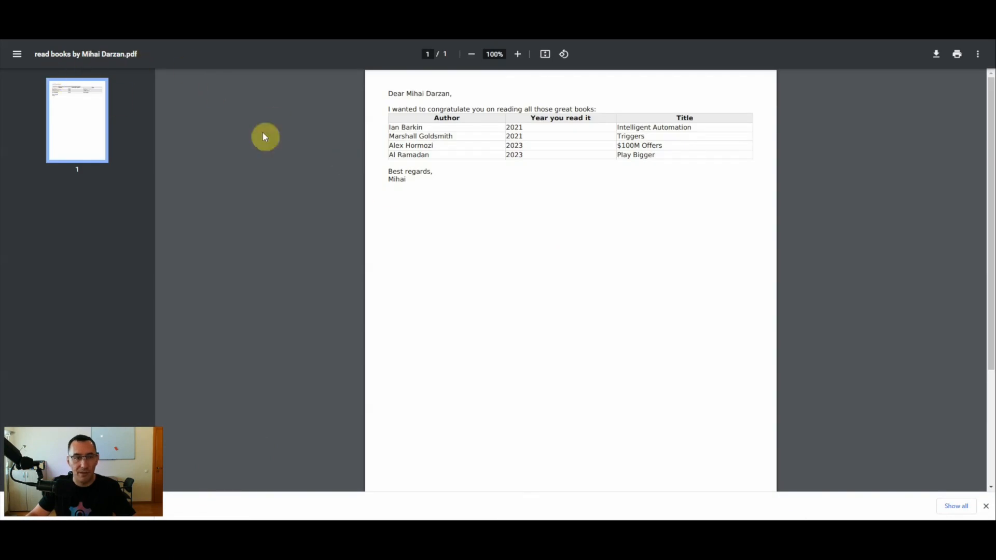